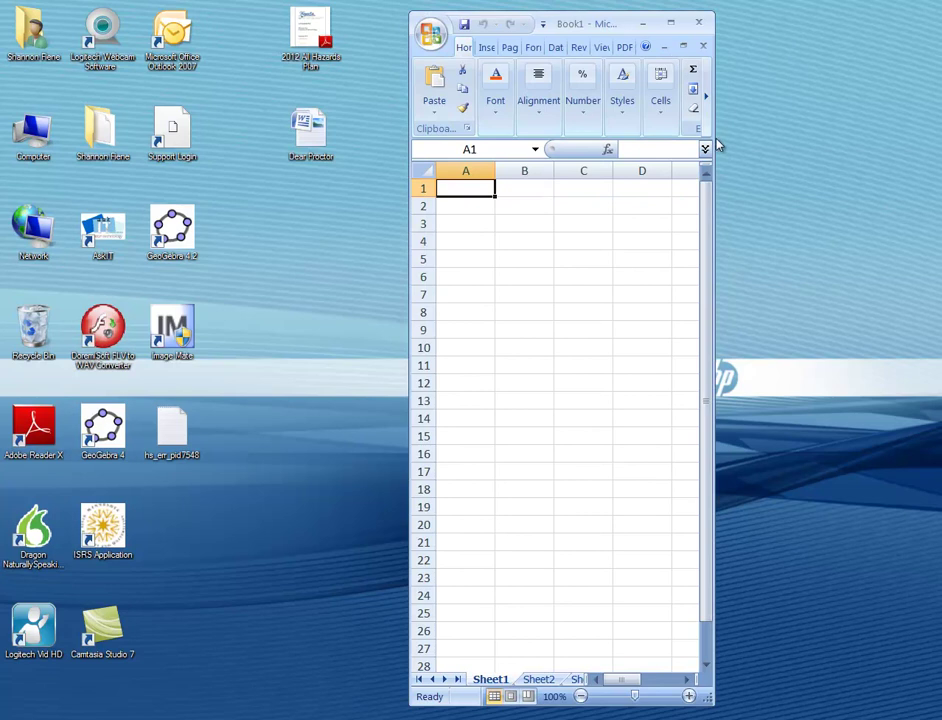
Widen the spreadsheet window on both sides so it fills most of the desktop.
drag(712, 138, 910, 143)
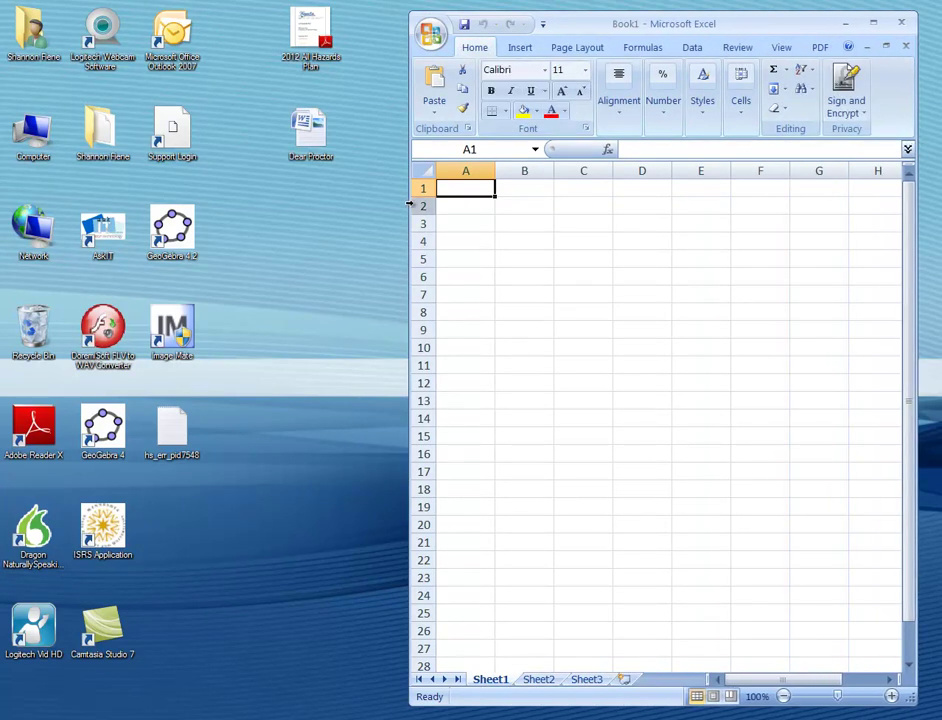
click(412, 204)
drag(407, 206, 45, 205)
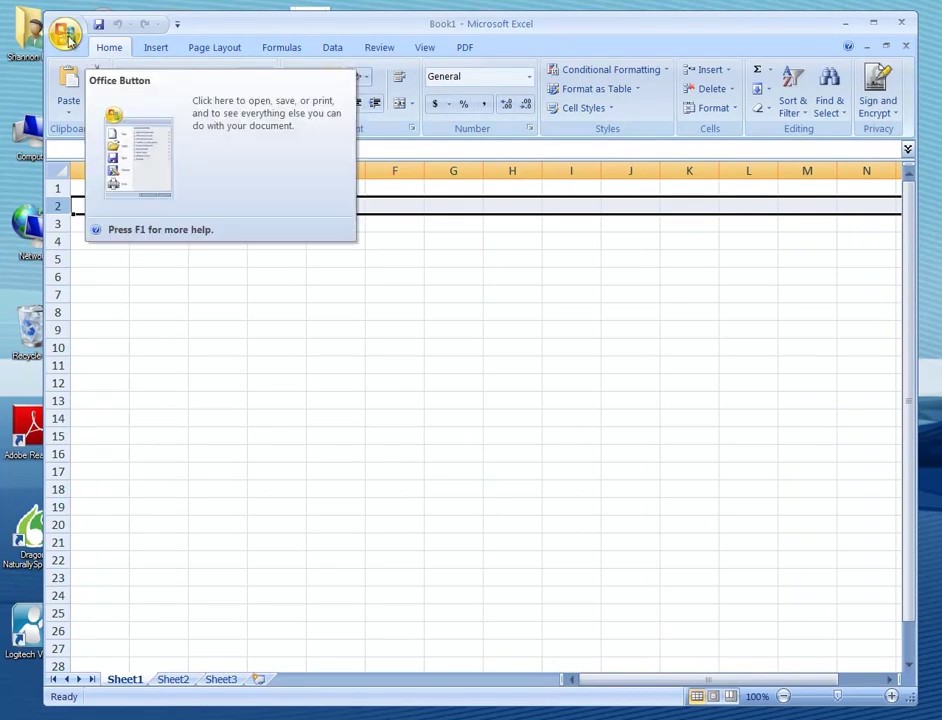
Enable the Analysis ToolPak in the Excel add-ins settings and apply the change.
click(66, 36)
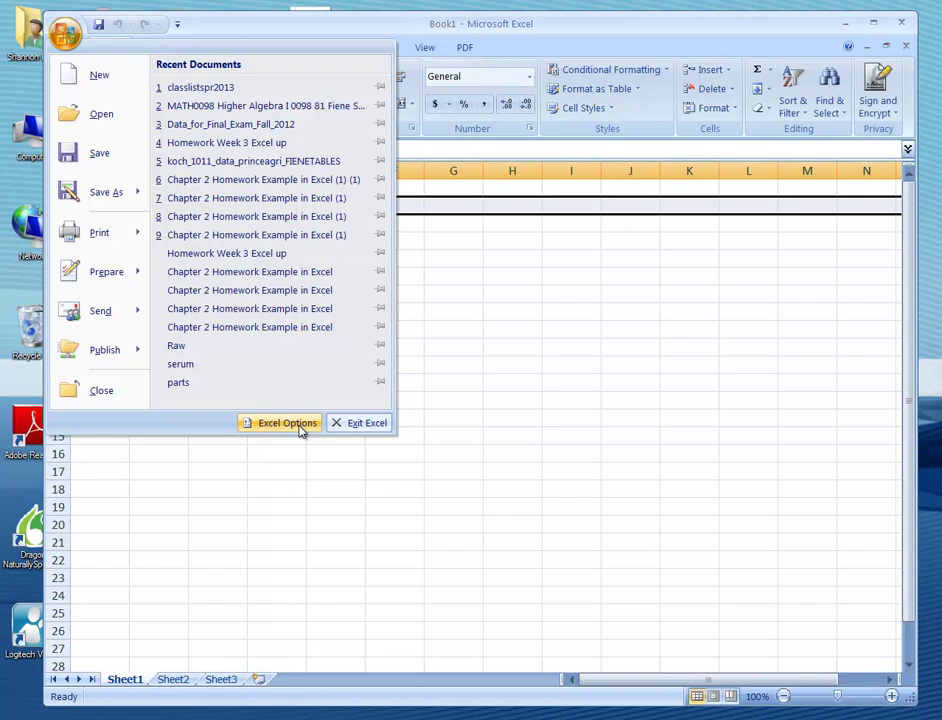
click(287, 423)
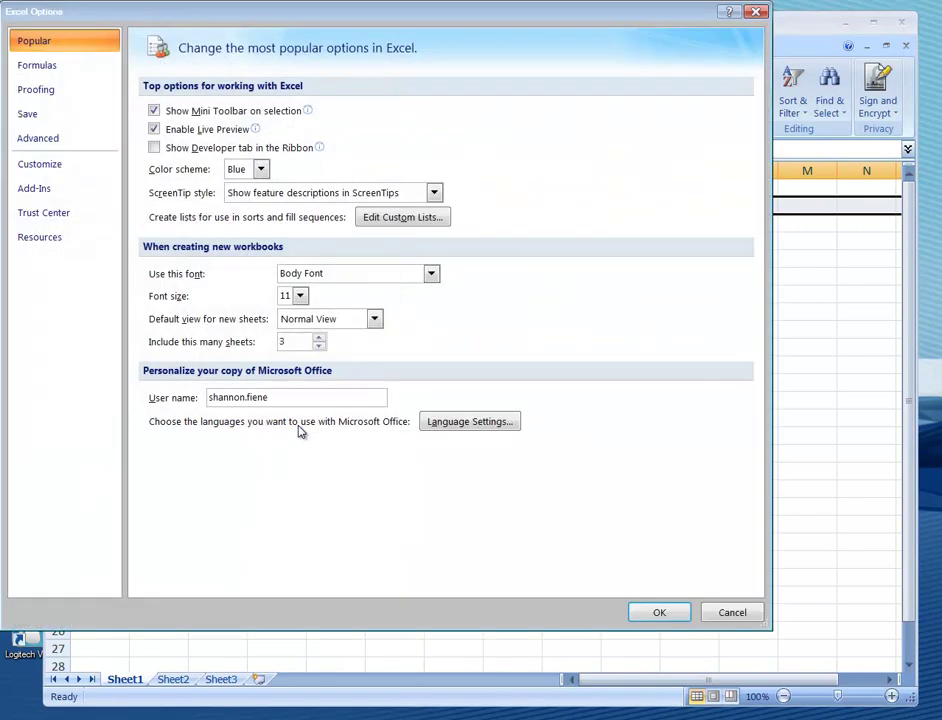
click(43, 194)
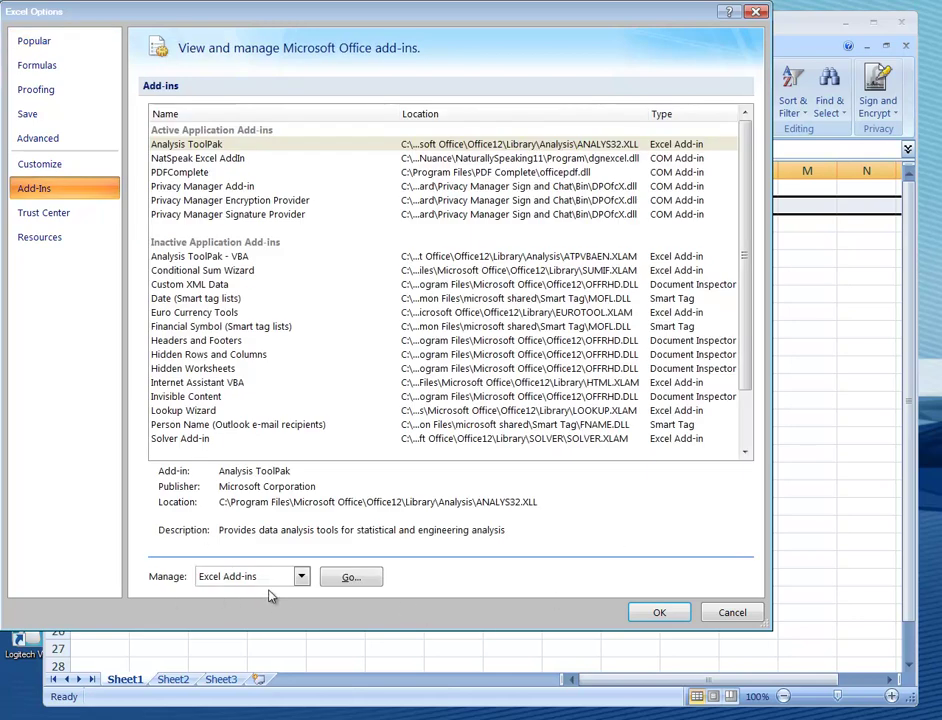
click(354, 578)
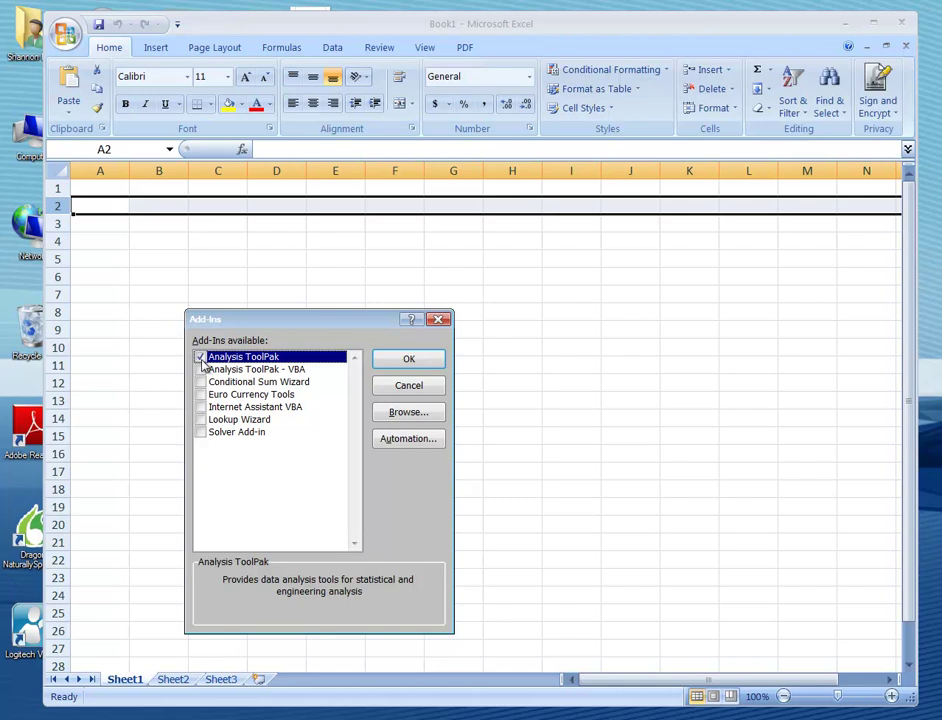
click(409, 360)
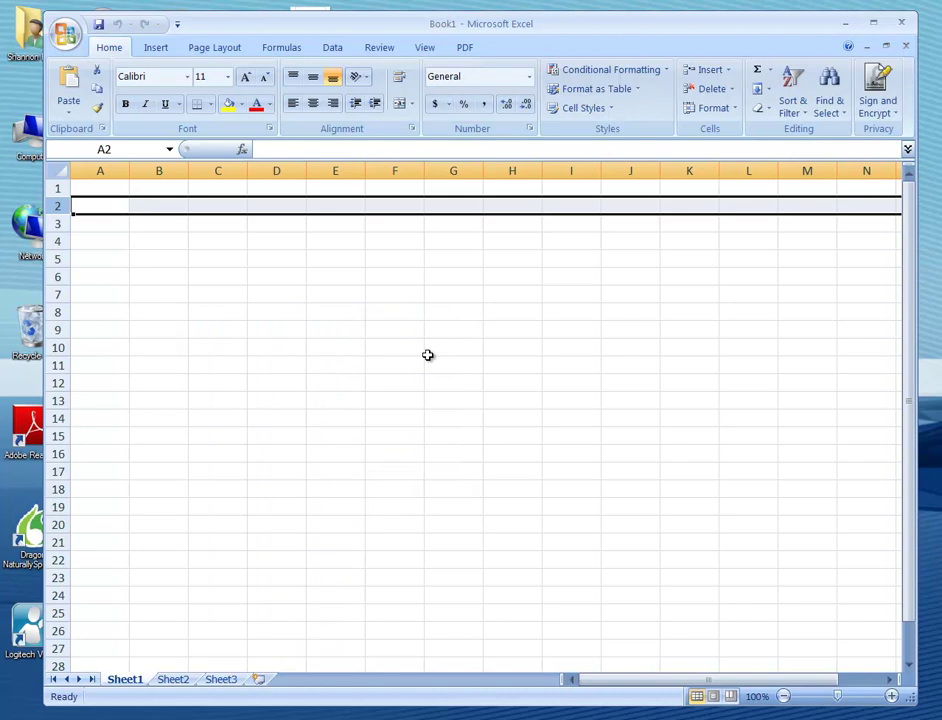
Check that the Data Analysis command is available among the data tools.
click(449, 297)
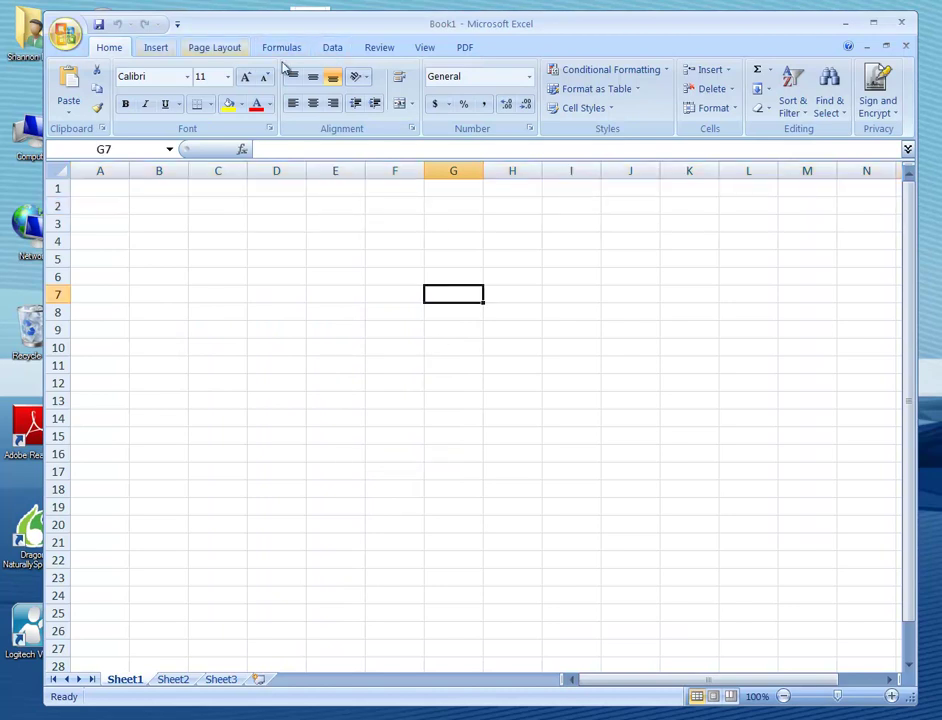
click(333, 51)
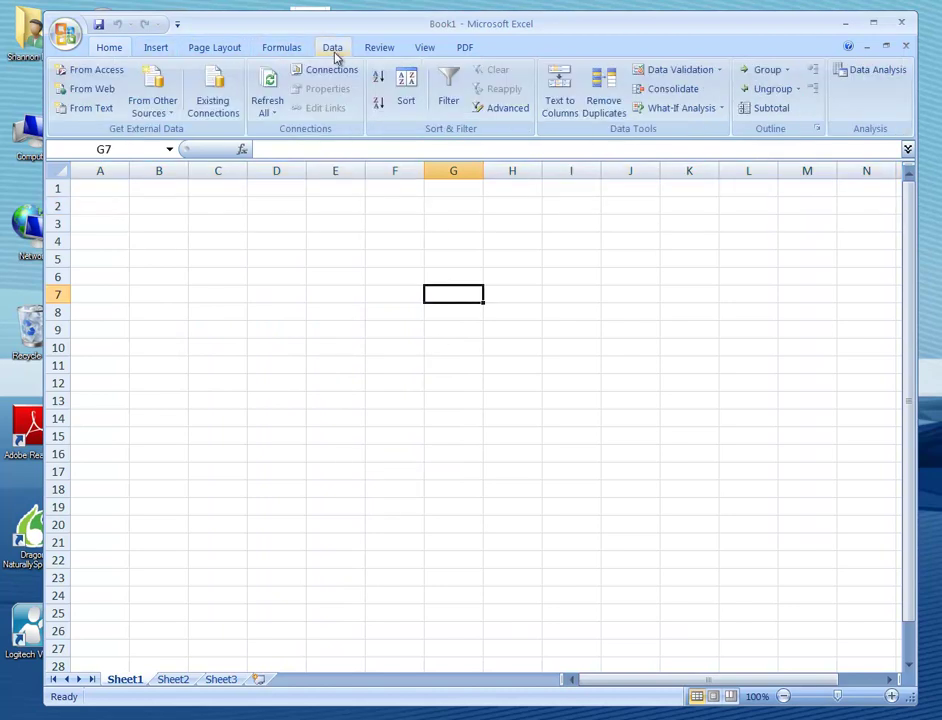
click(876, 78)
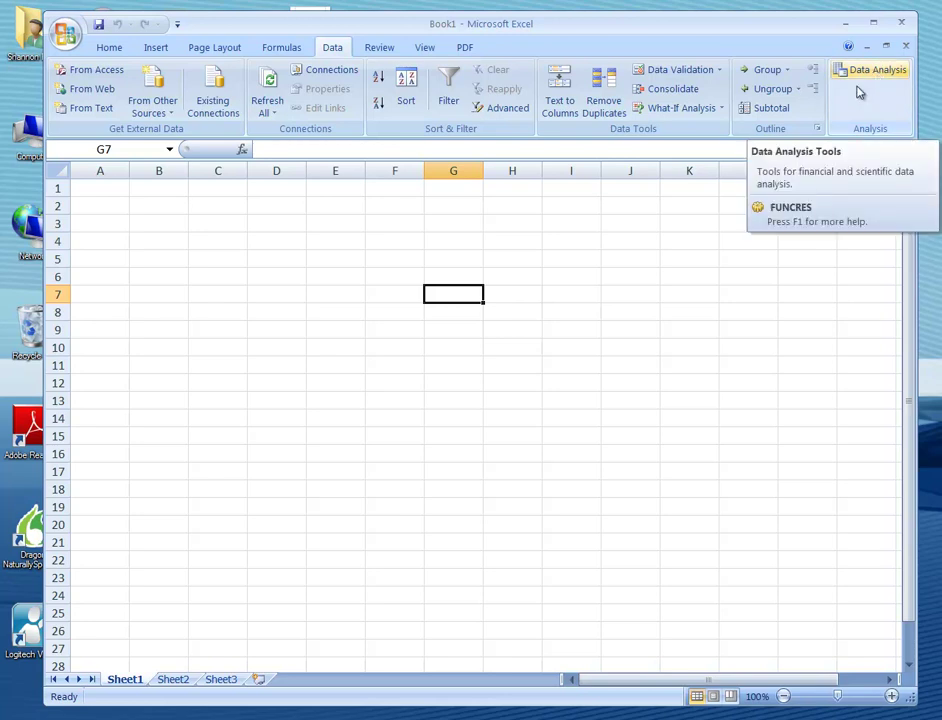
Enter the data values 4, 5, 6, 2, 4, 8, 6, 9, 7, 5 and 2 down cells B2:B12.
click(164, 203)
text(4)
key(Return)
text(5)
key(Return)
text(6)
key(Return)
text(2)
key(Return)
text(4)
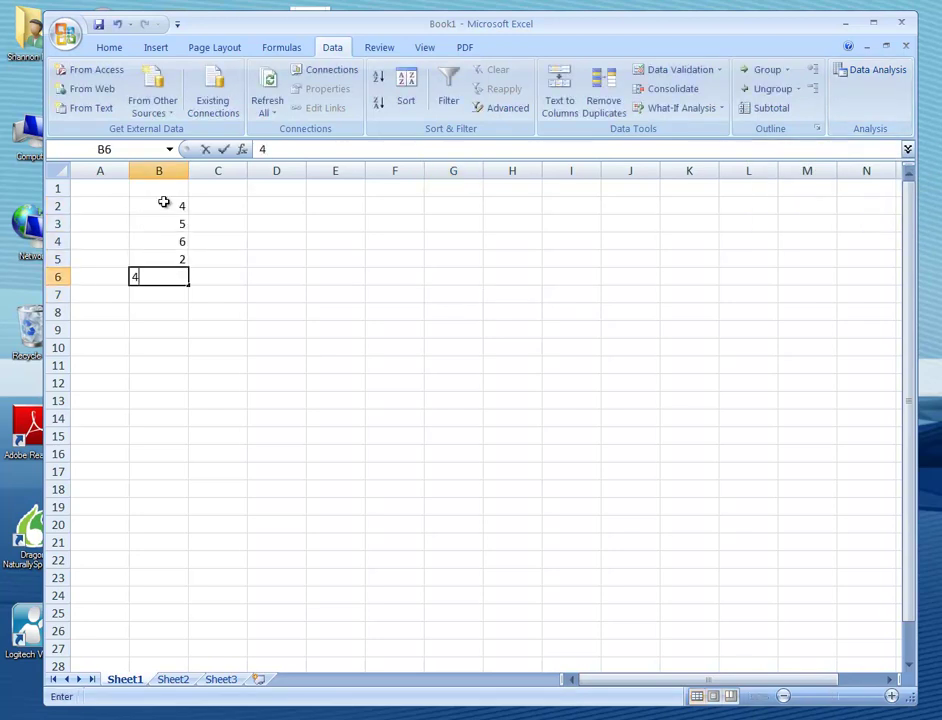
key(Return)
text(8)
key(Return)
text(6)
key(Return)
text(9)
key(Return)
text(7)
key(Return)
text(5)
key(Return)
text(2)
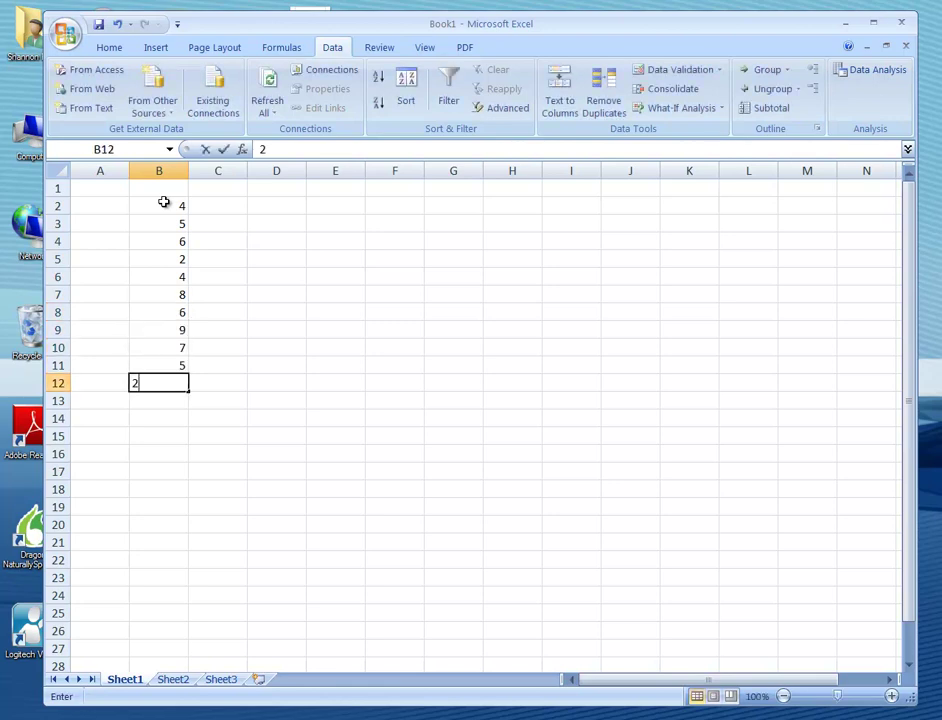
key(Return)
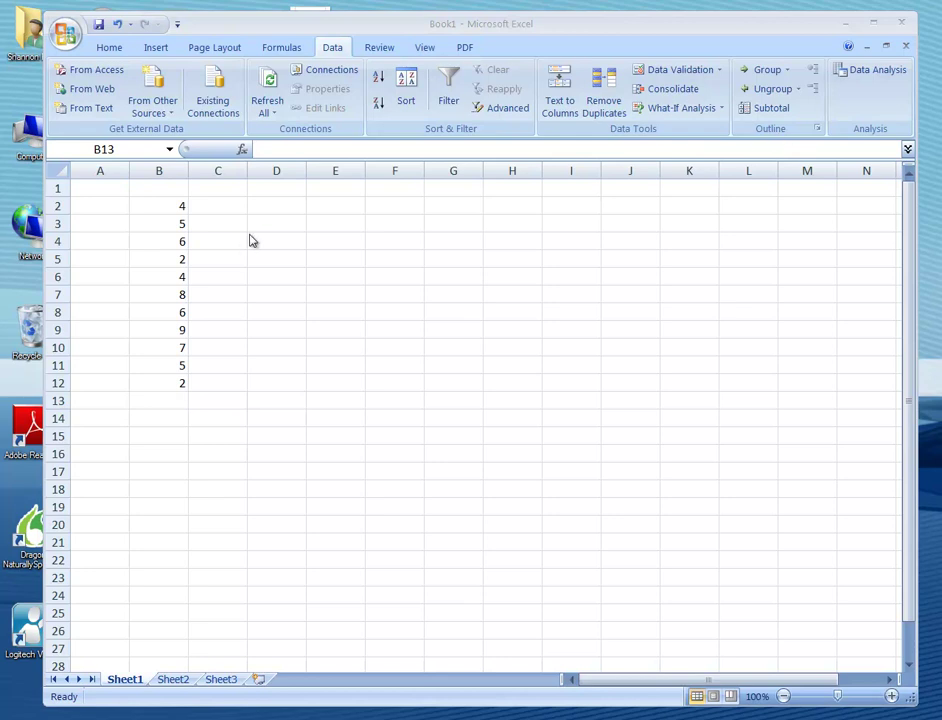
Enter the histogram bin limits 2, 4, 6, 8 and 10 down cells D2:D6.
click(272, 207)
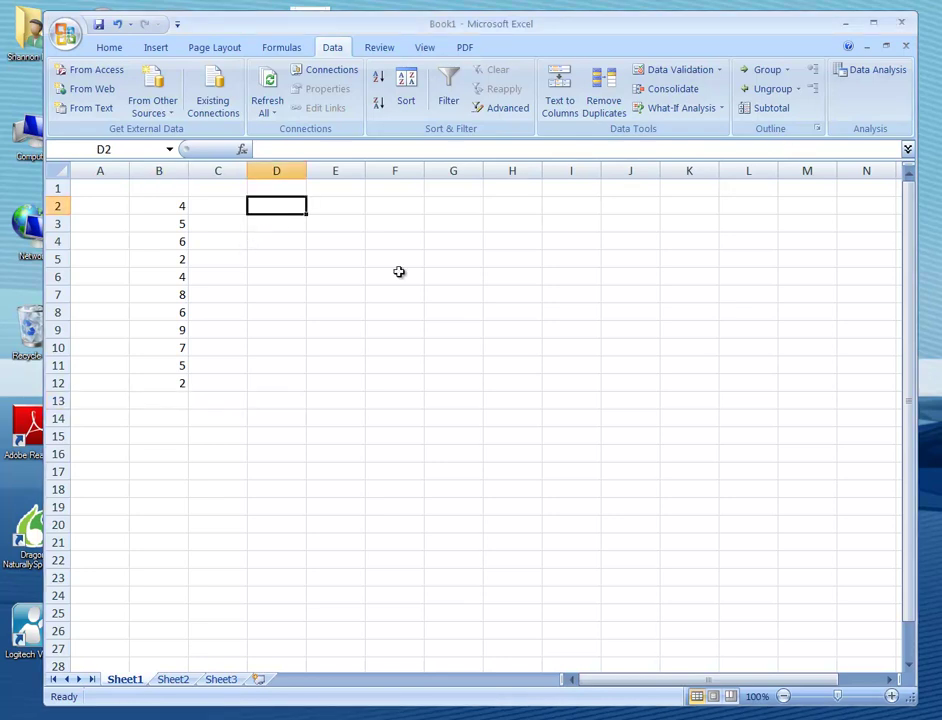
text(2)
key(Return)
text(4)
key(Return)
text(6)
key(Return)
text(8)
key(Return)
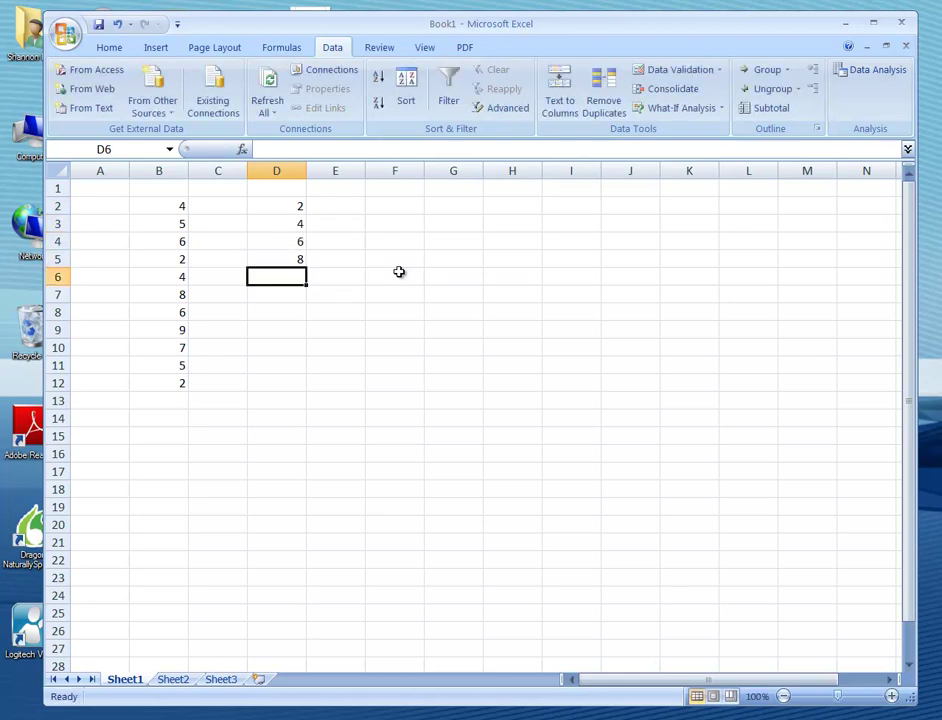
text(10)
click(370, 256)
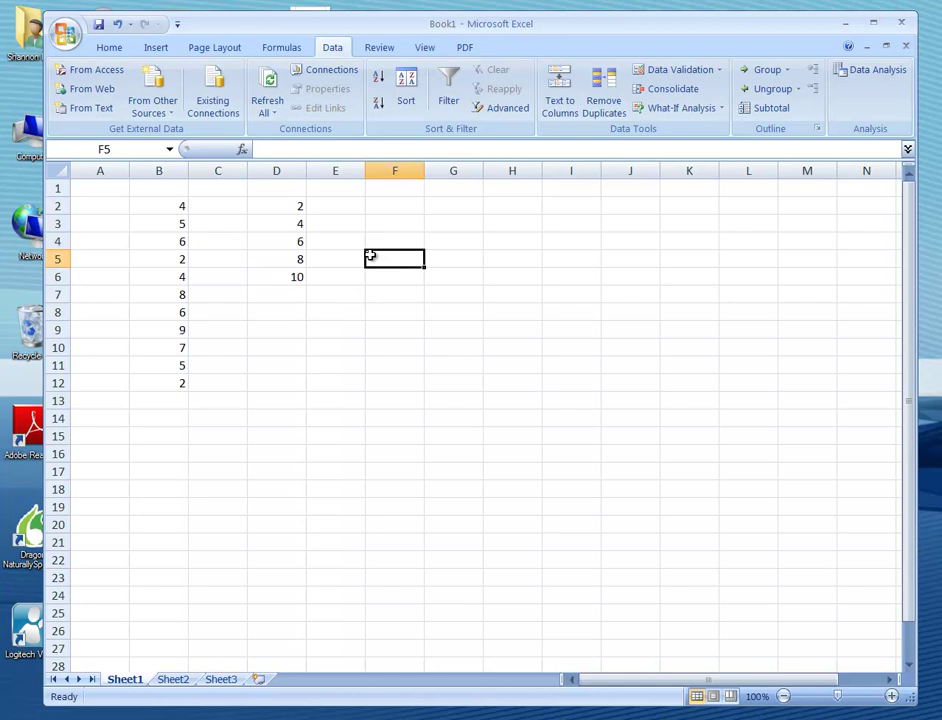
click(280, 206)
click(280, 224)
click(280, 242)
click(282, 261)
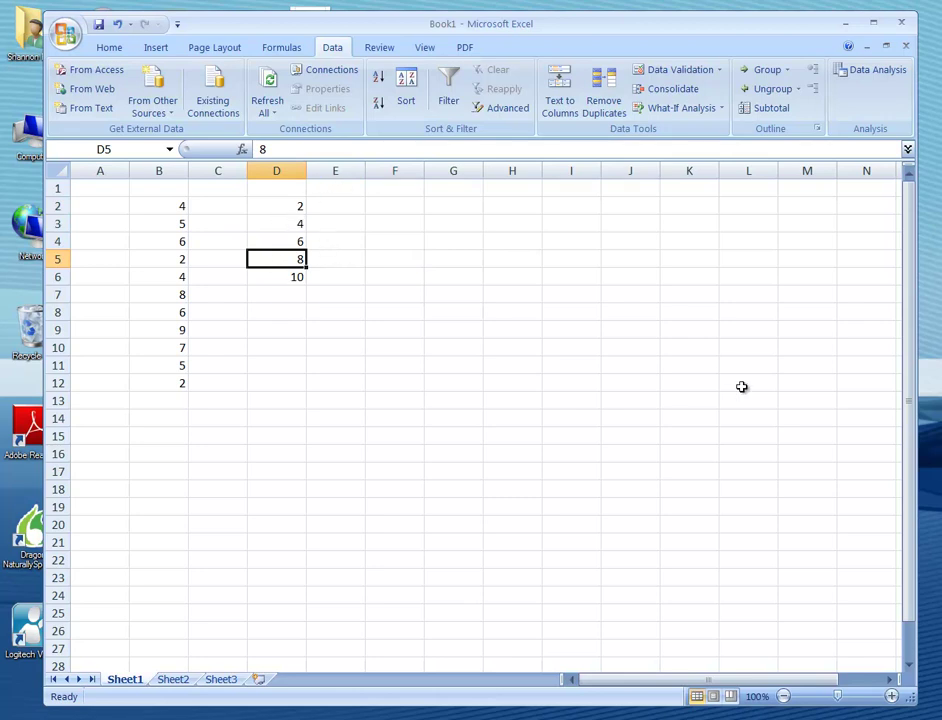
Start the Histogram tool from Data Analysis and set its input range to the data in B2:B12.
click(866, 74)
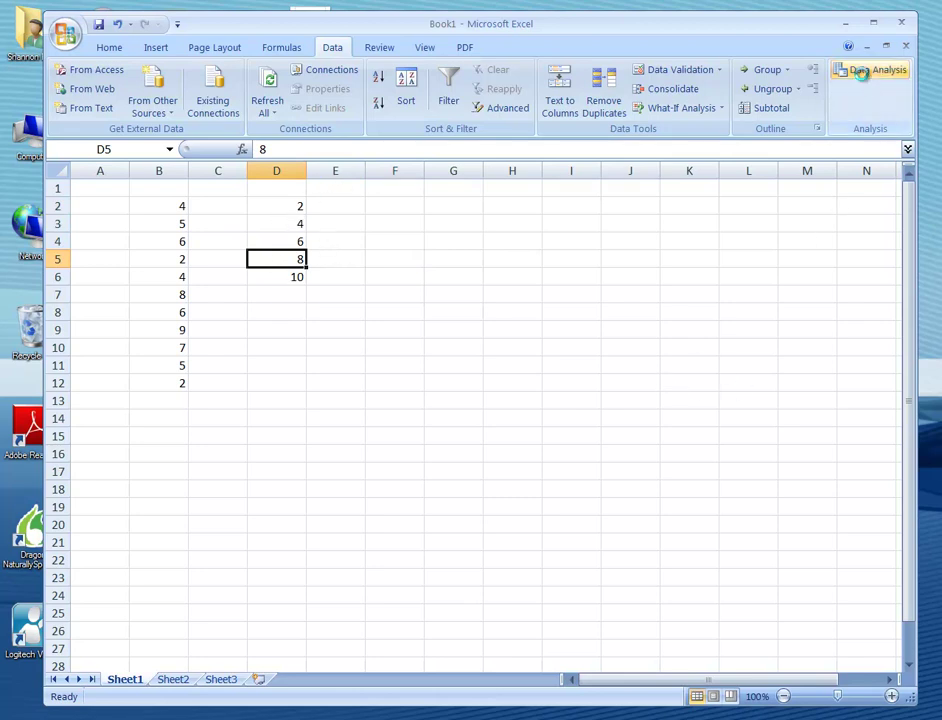
scroll(418, 471, down, 2)
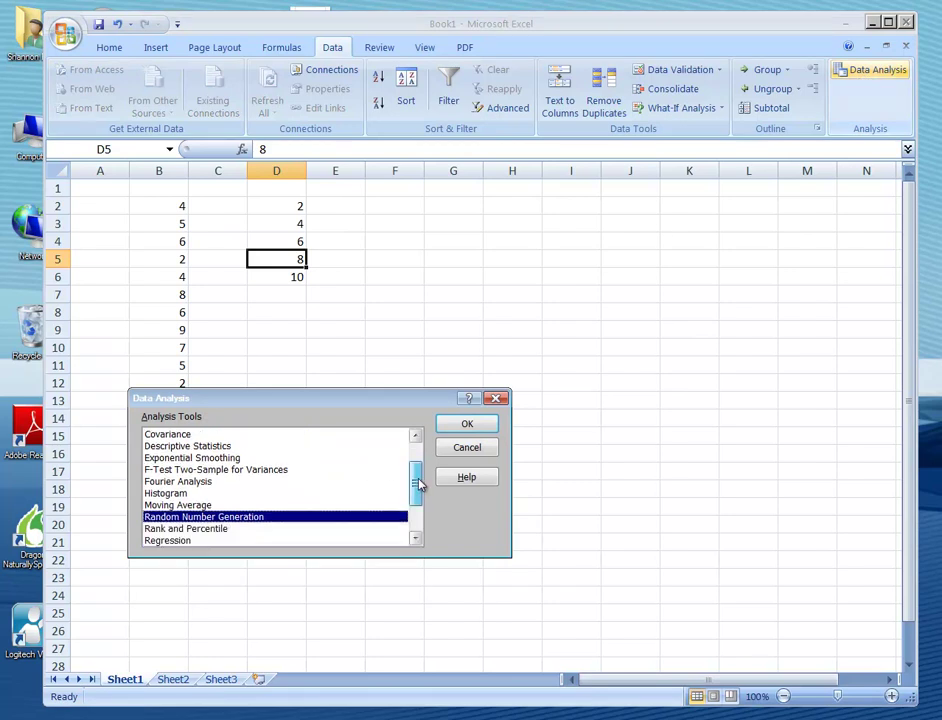
click(173, 496)
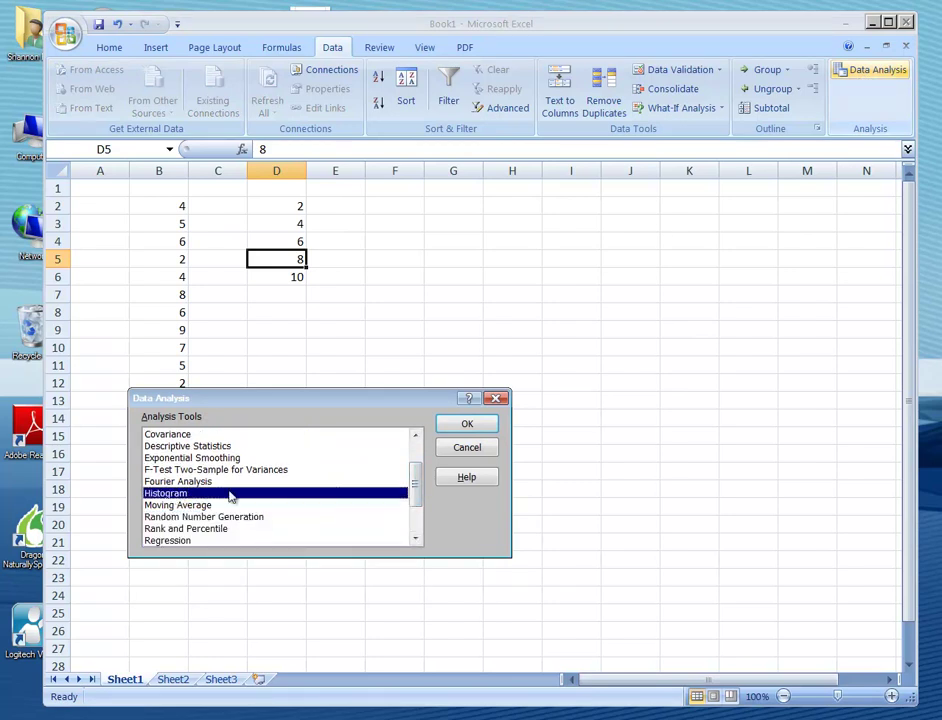
click(480, 426)
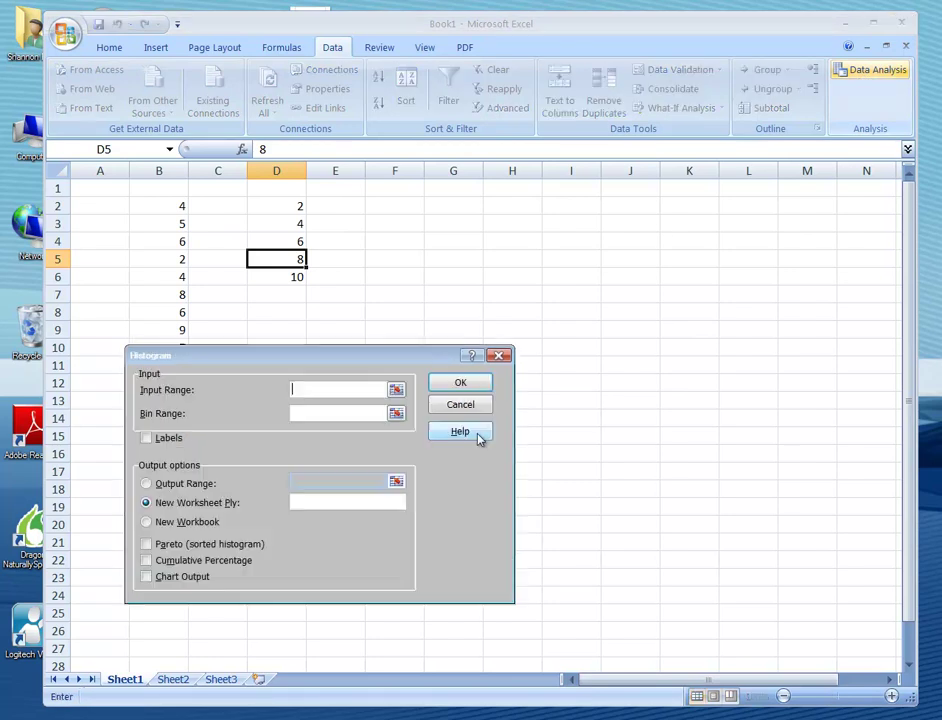
click(397, 390)
drag(183, 206, 163, 376)
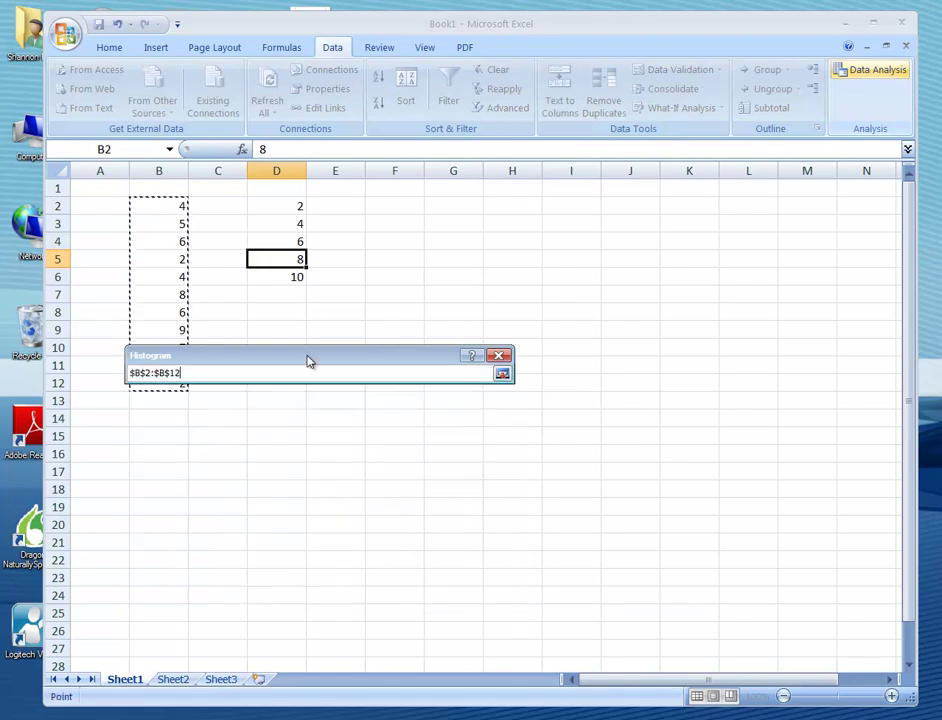
drag(427, 356, 583, 332)
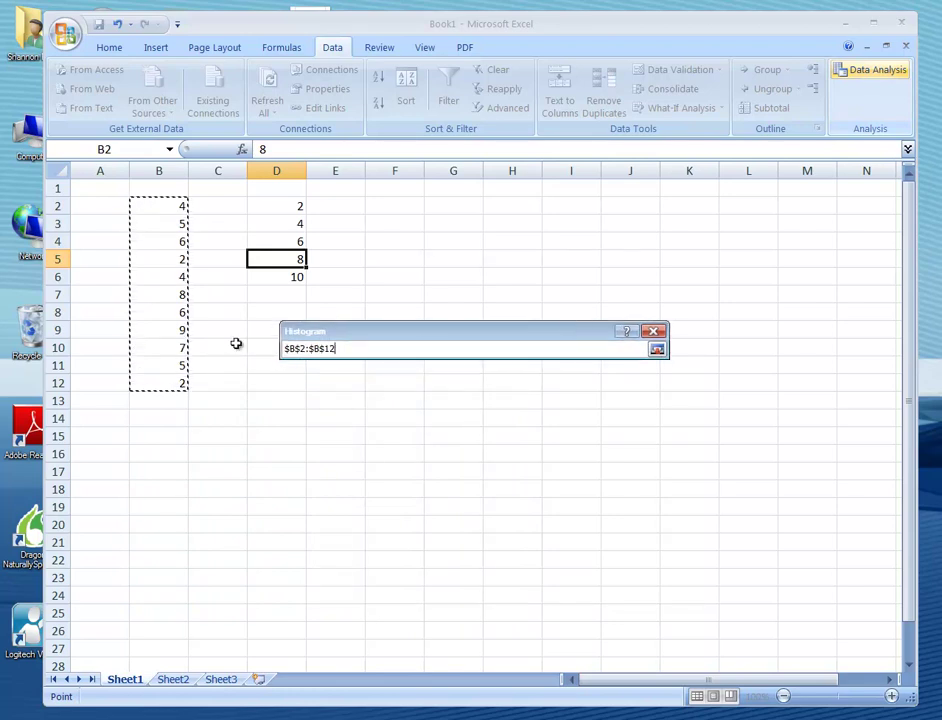
click(656, 349)
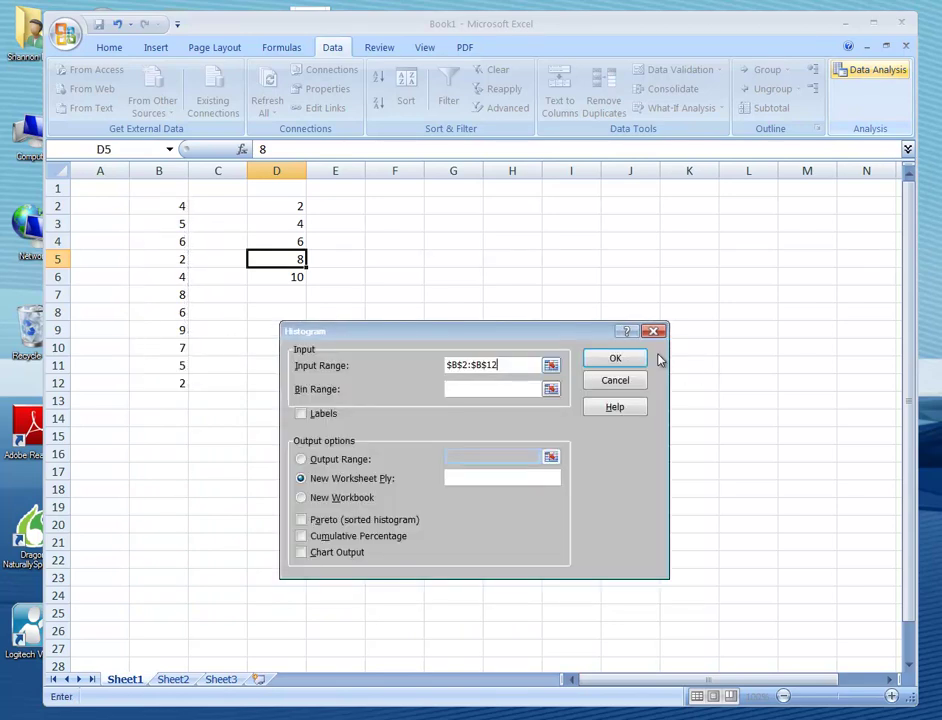
Set the histogram's bin range to D2:D6 and generate it with chart output on a new worksheet.
click(551, 389)
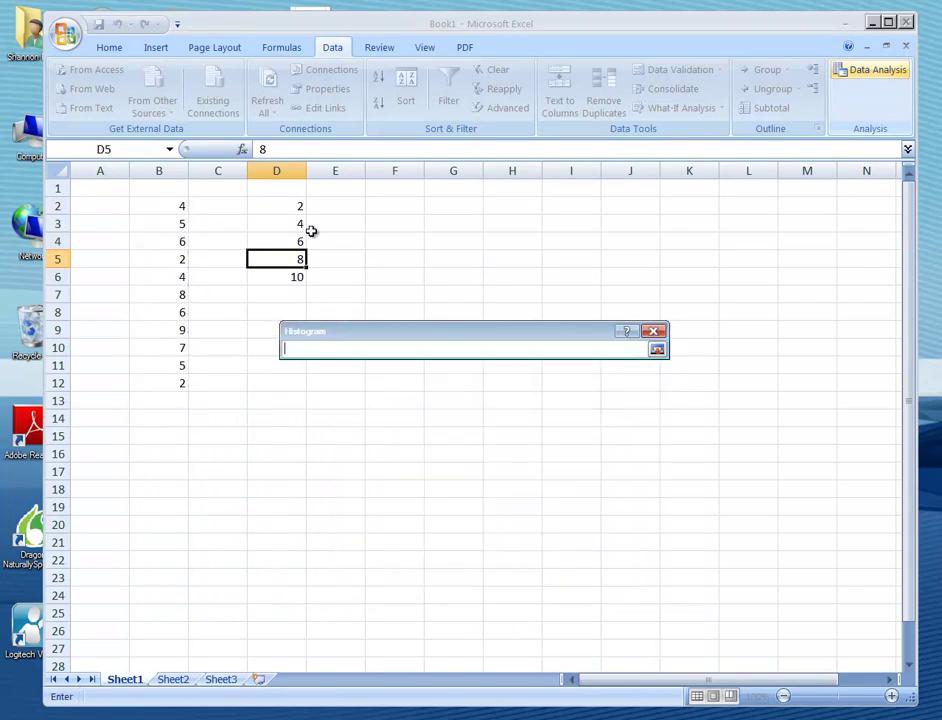
drag(296, 205, 291, 273)
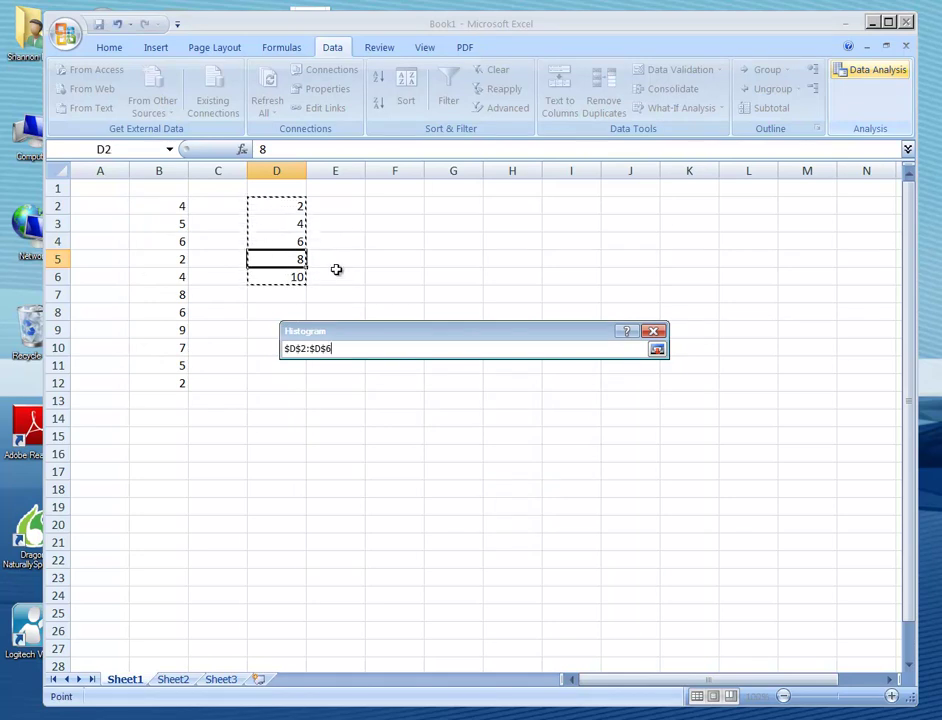
click(657, 349)
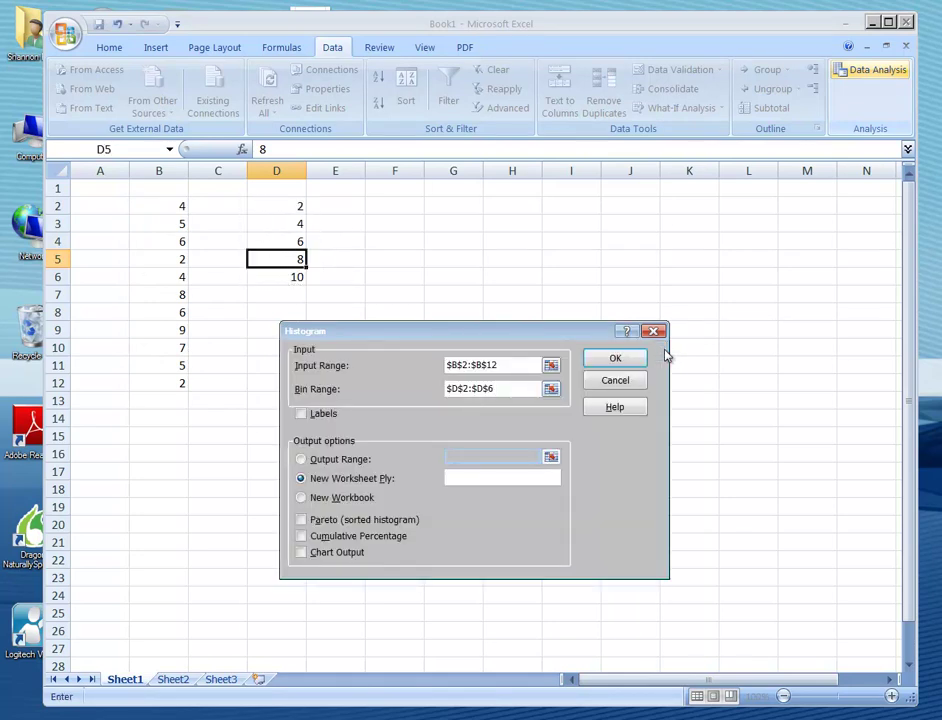
click(303, 555)
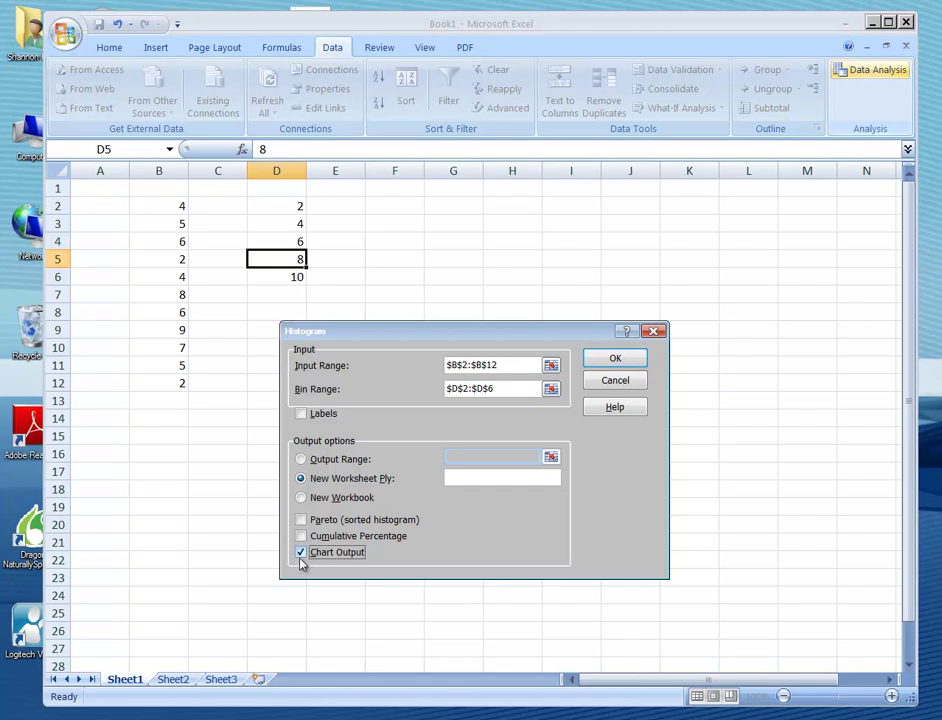
click(617, 362)
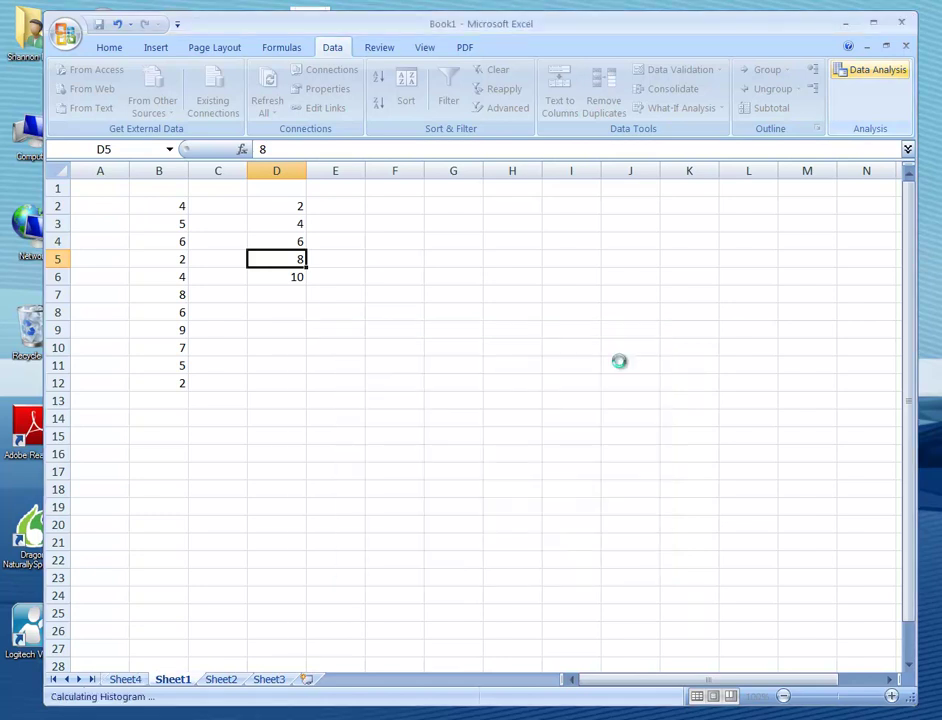
Enlarge the histogram chart to span about columns D to K down to row 19, and deselect it.
click(557, 328)
drag(603, 355, 689, 512)
drag(108, 190, 180, 297)
click(166, 364)
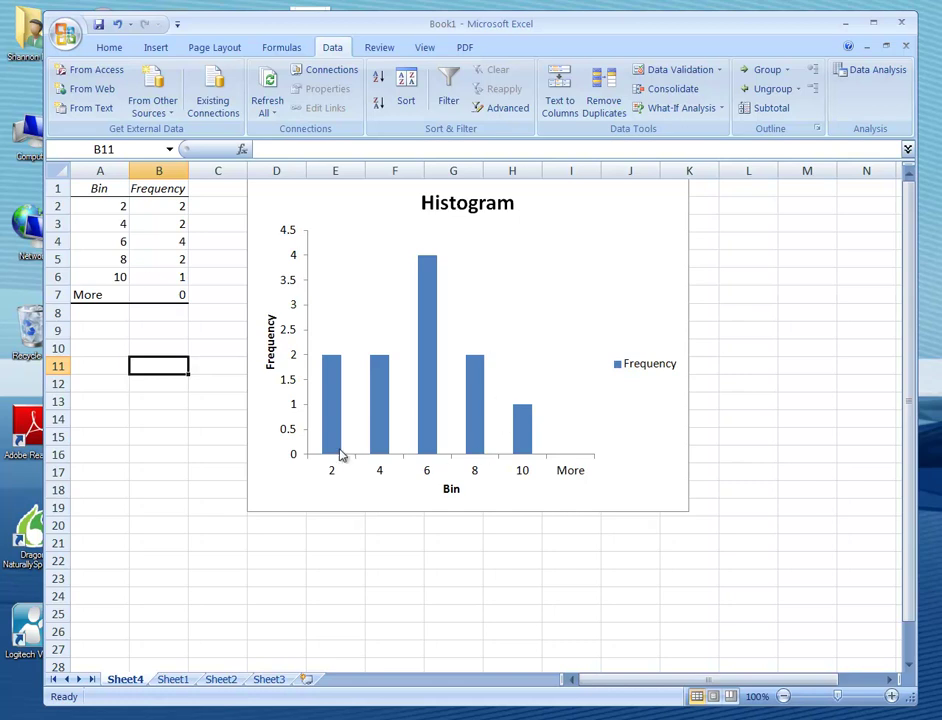
Relabel the histogram bins in A2:A6 as the ranges 0-2, 2.1-4, 4.1-6, 6.1-8 and 8.1-10.
click(107, 219)
click(79, 205)
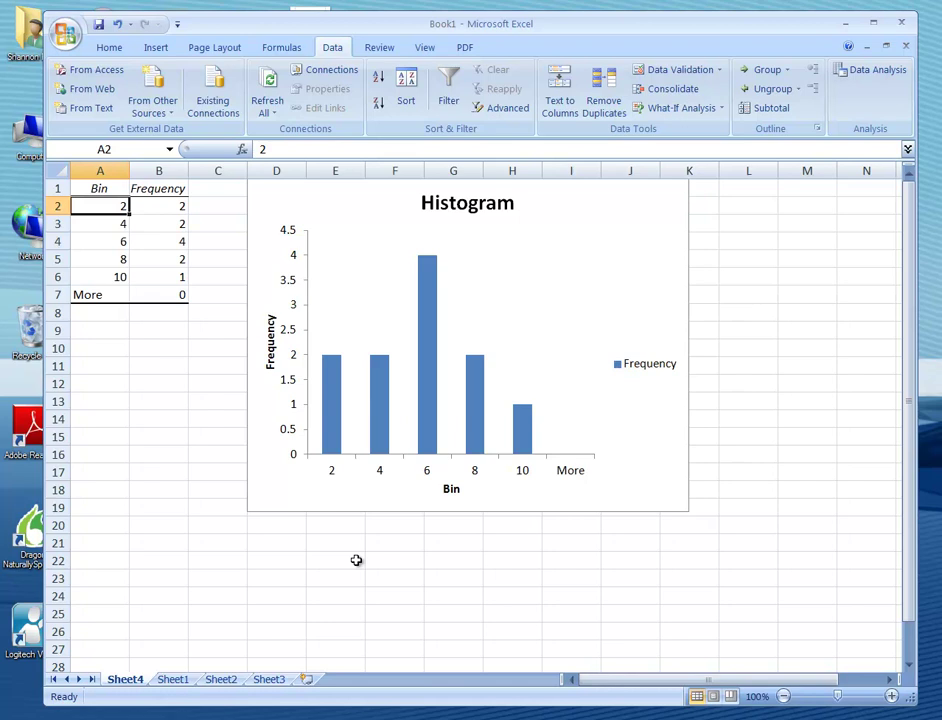
text(0-)
key(Return)
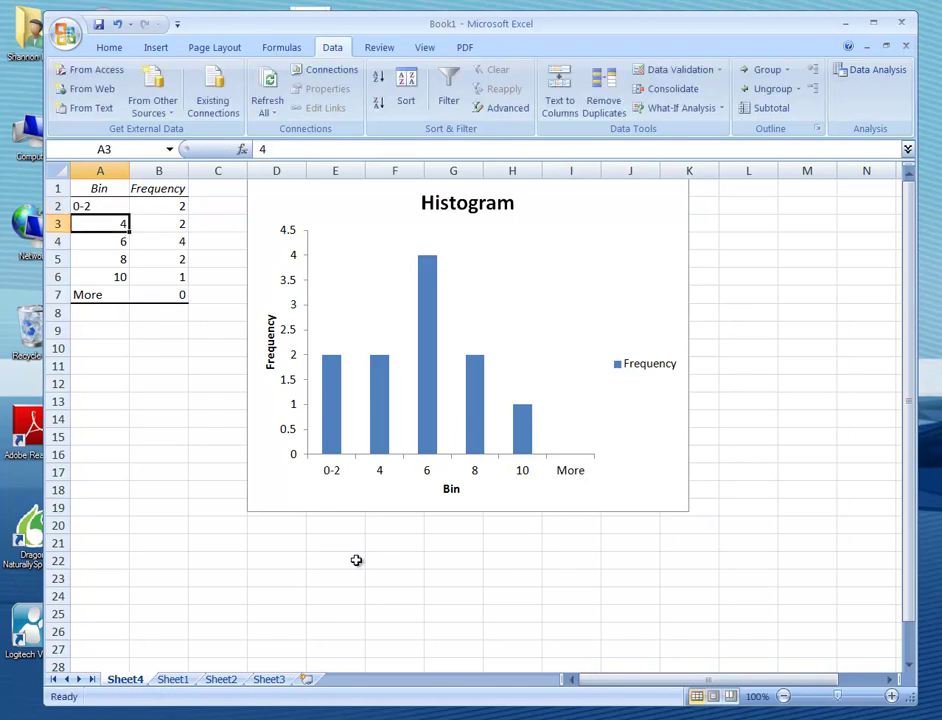
text(2.1-)
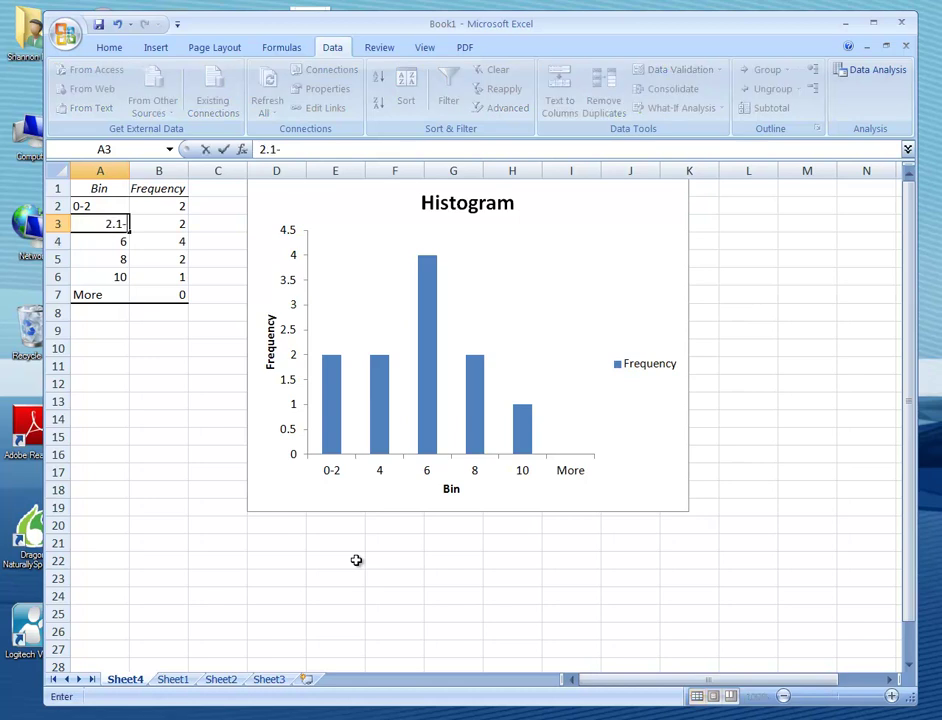
key(Return)
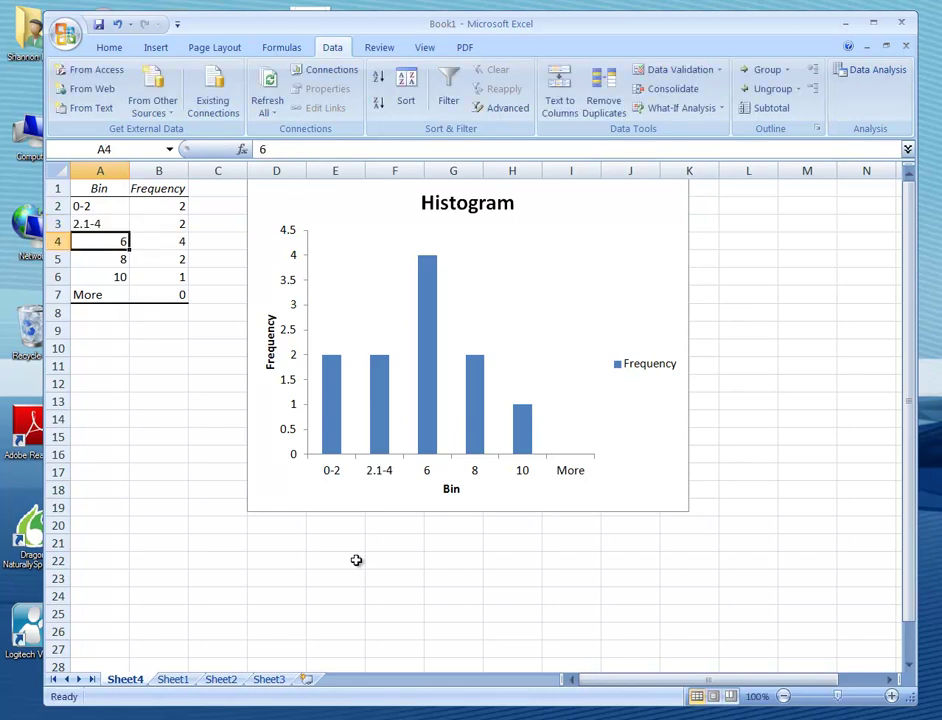
text(4.1-6)
key(Return)
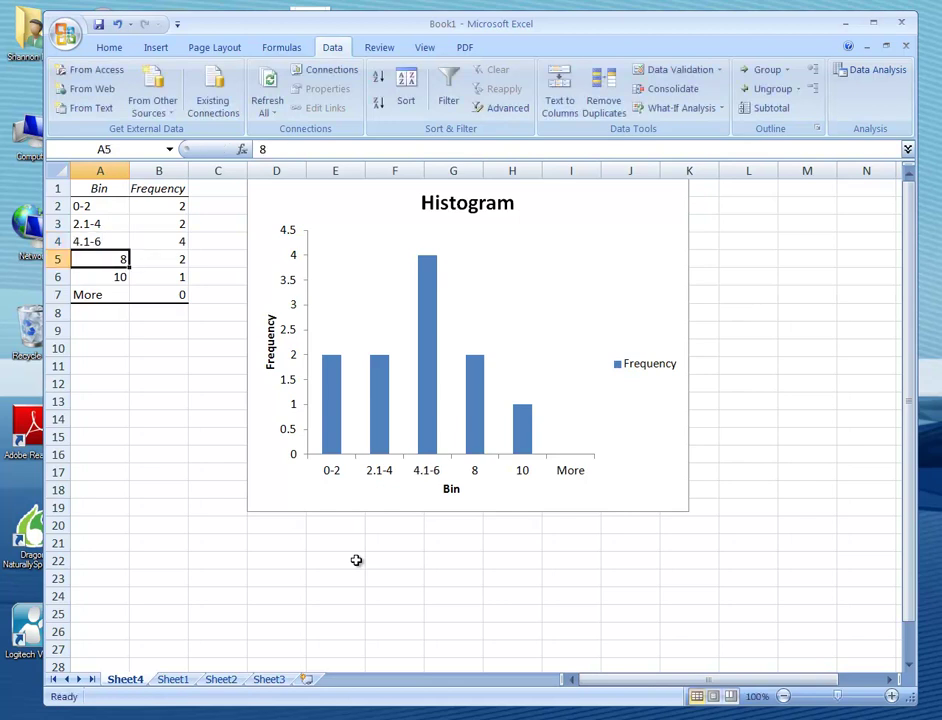
text(6.1-8)
key(Return)
text(8.1-10)
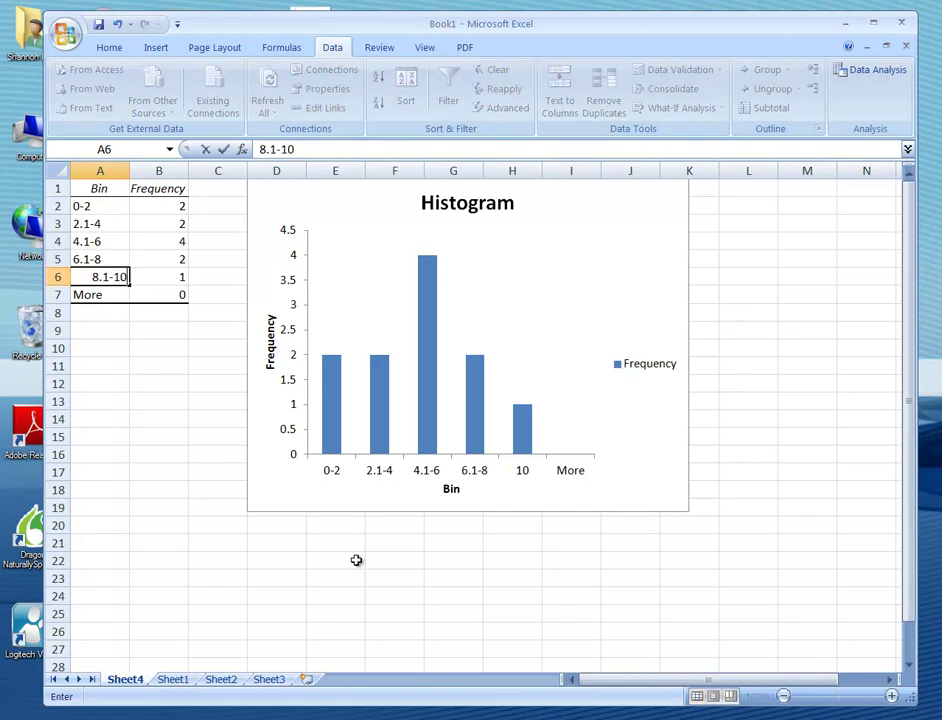
key(Return)
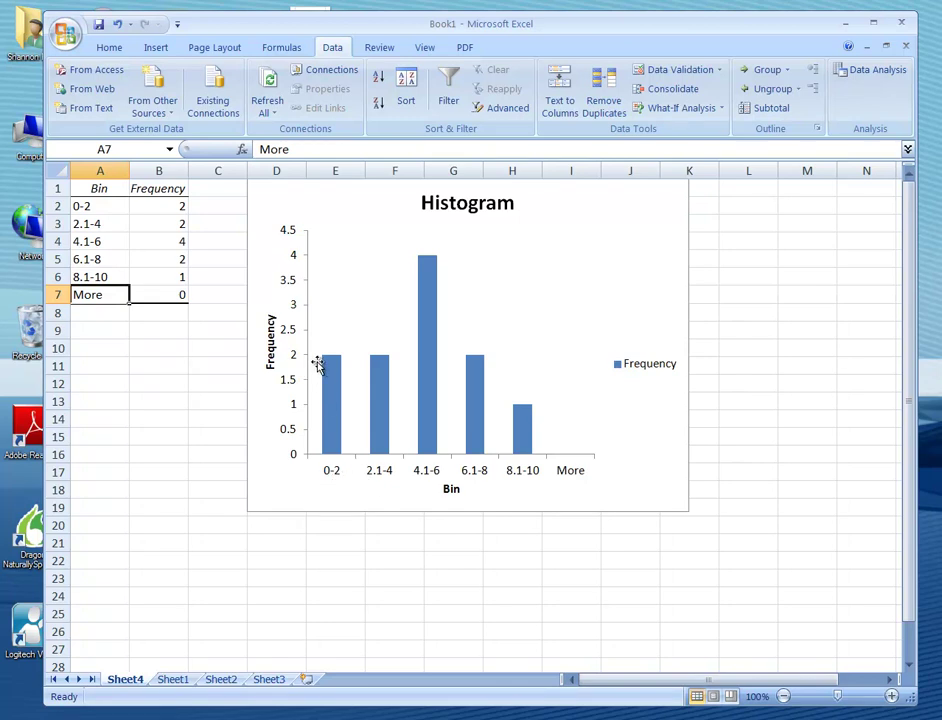
Reduce the gap width of the histogram's Frequency series to 3% and deselect the chart.
click(427, 370)
right_click(427, 370)
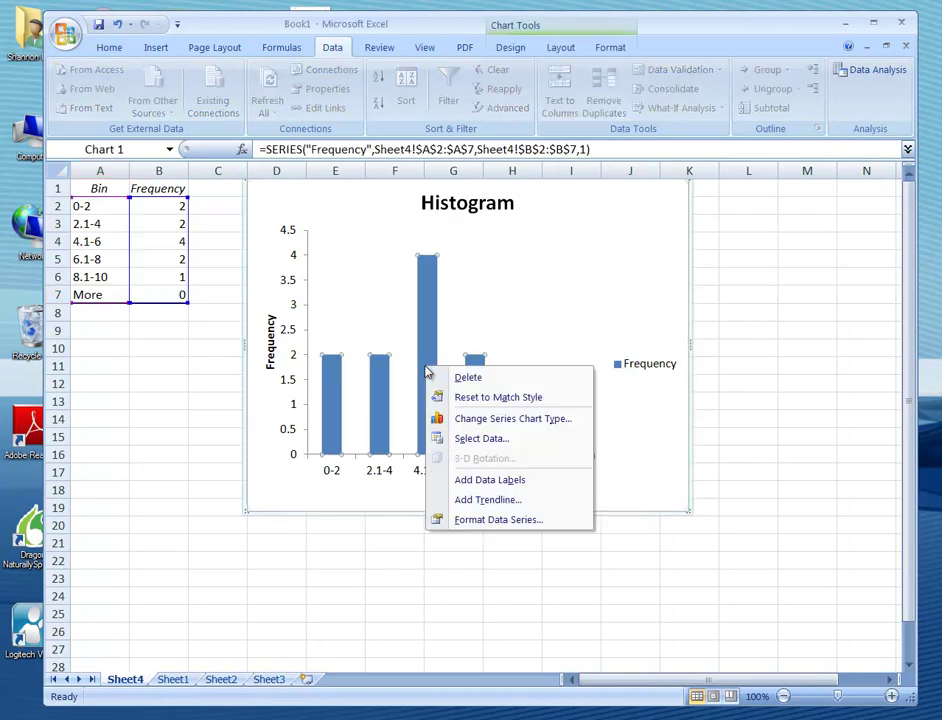
click(451, 408)
right_click(425, 390)
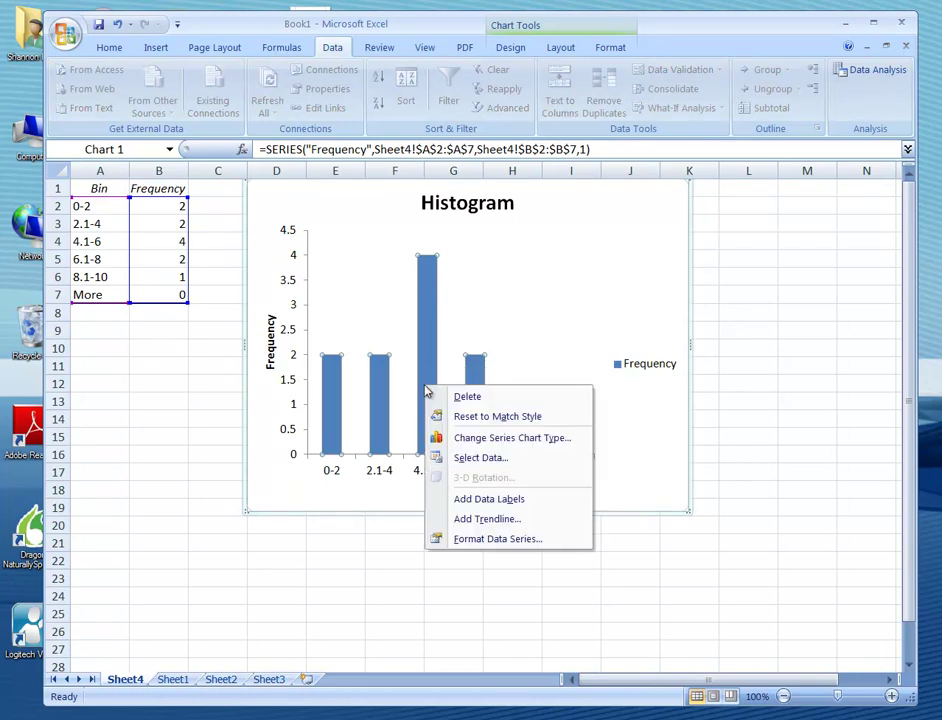
click(475, 540)
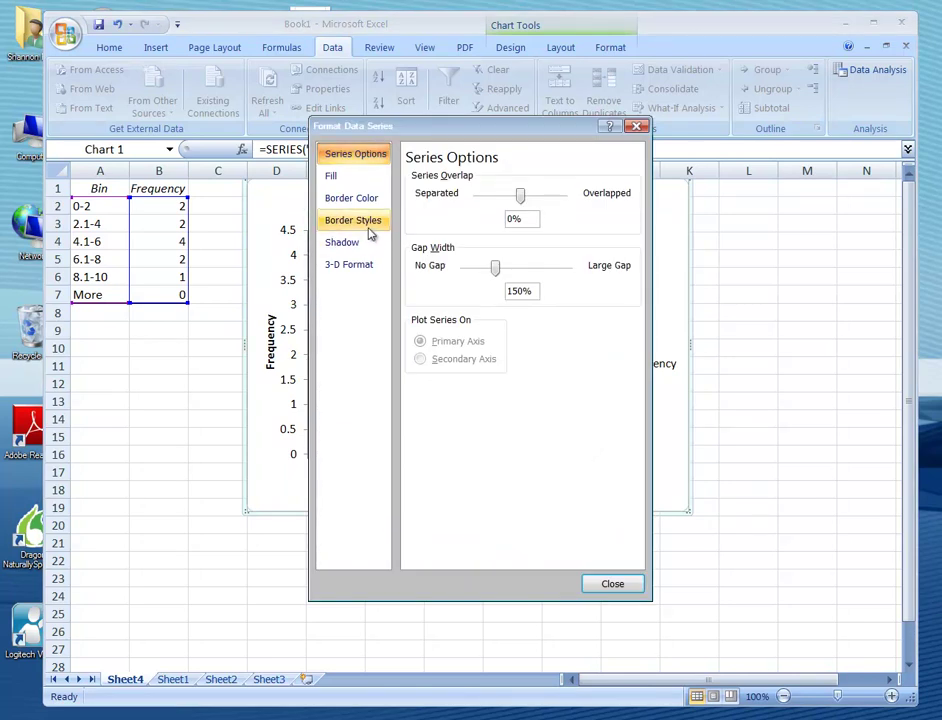
drag(495, 270, 465, 270)
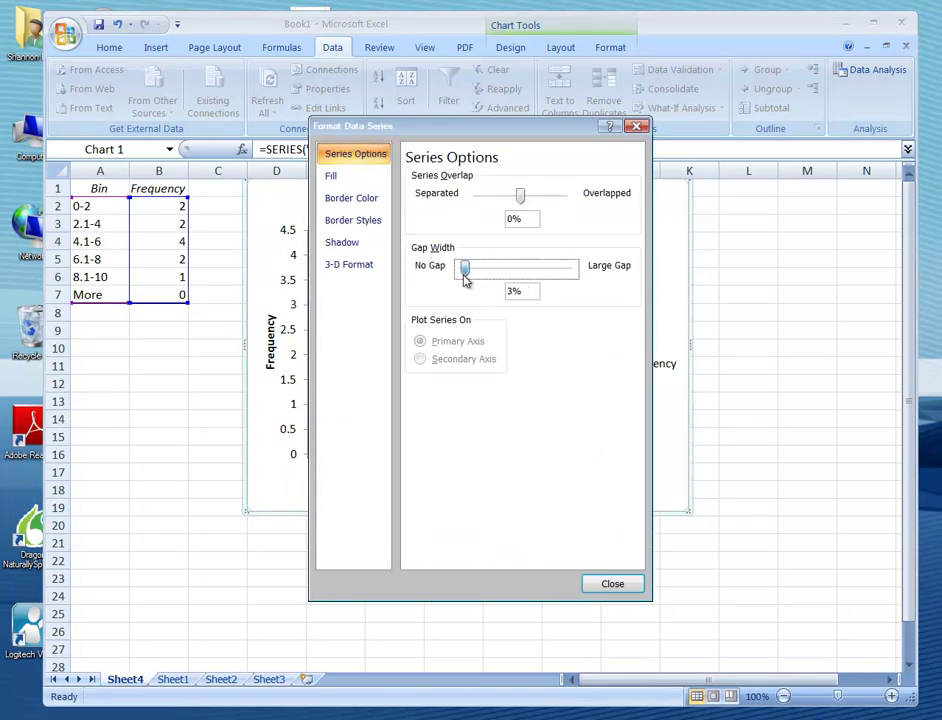
click(612, 583)
click(632, 576)
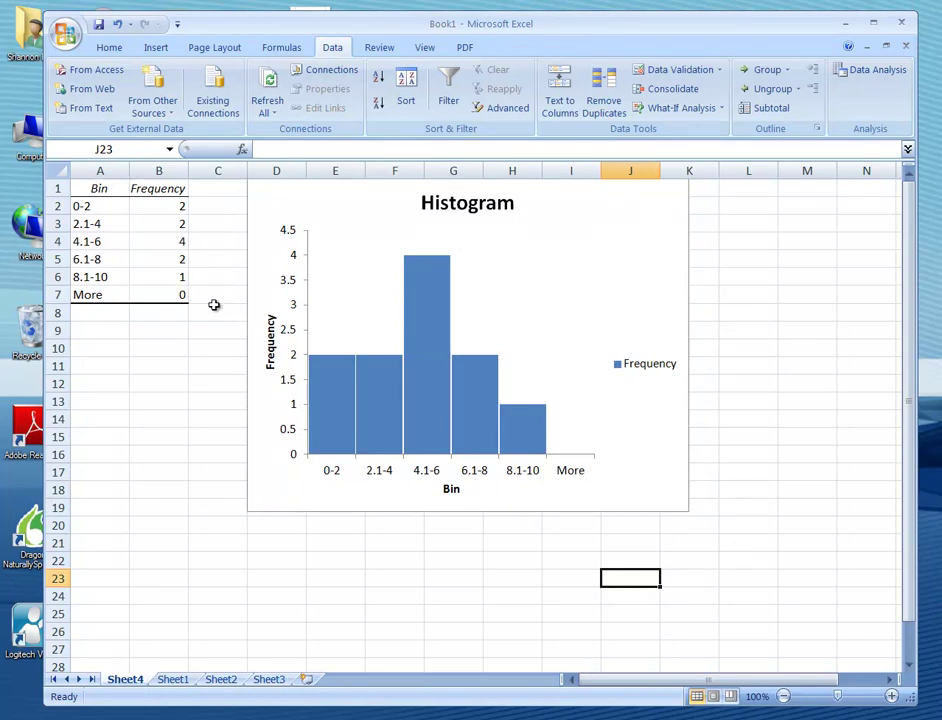
Run Descriptive Statistics on the Sheet1 data in B2:B12, with summary statistics output to a new worksheet.
click(172, 680)
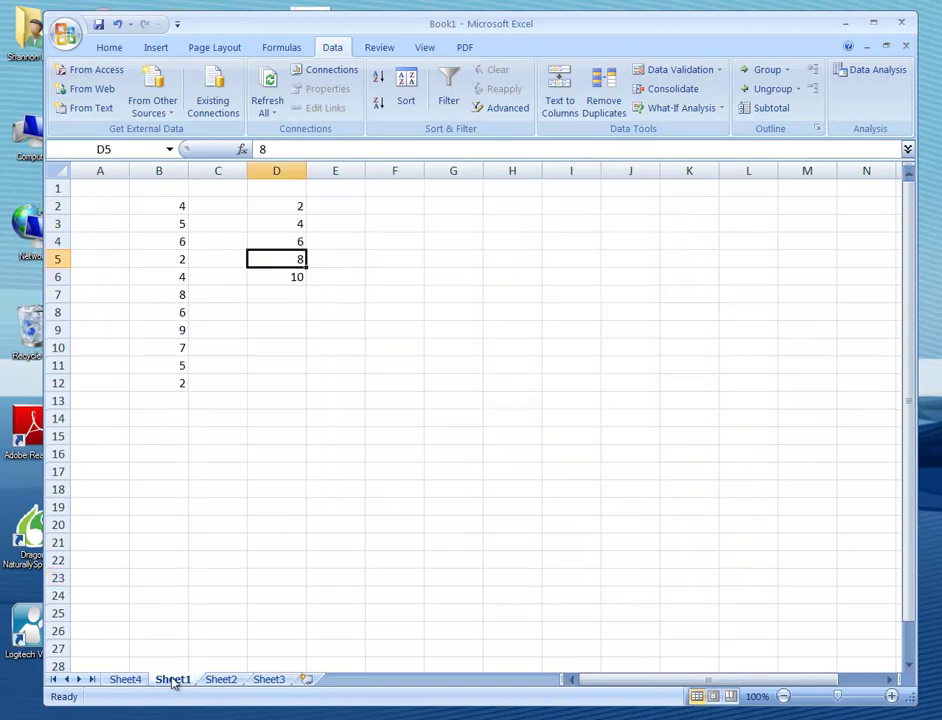
click(471, 378)
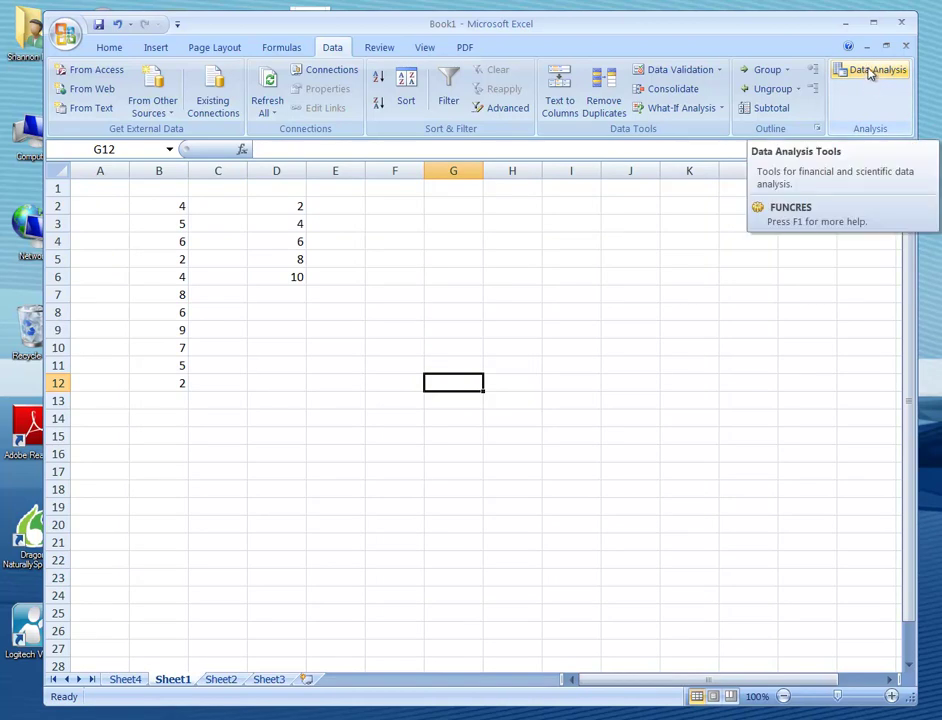
click(870, 74)
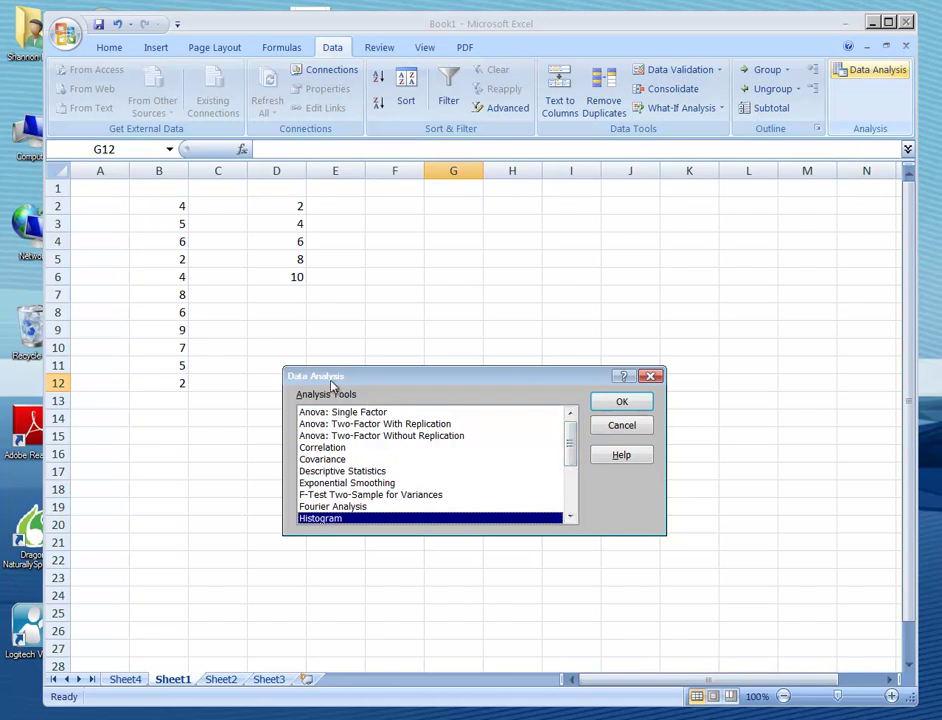
click(335, 471)
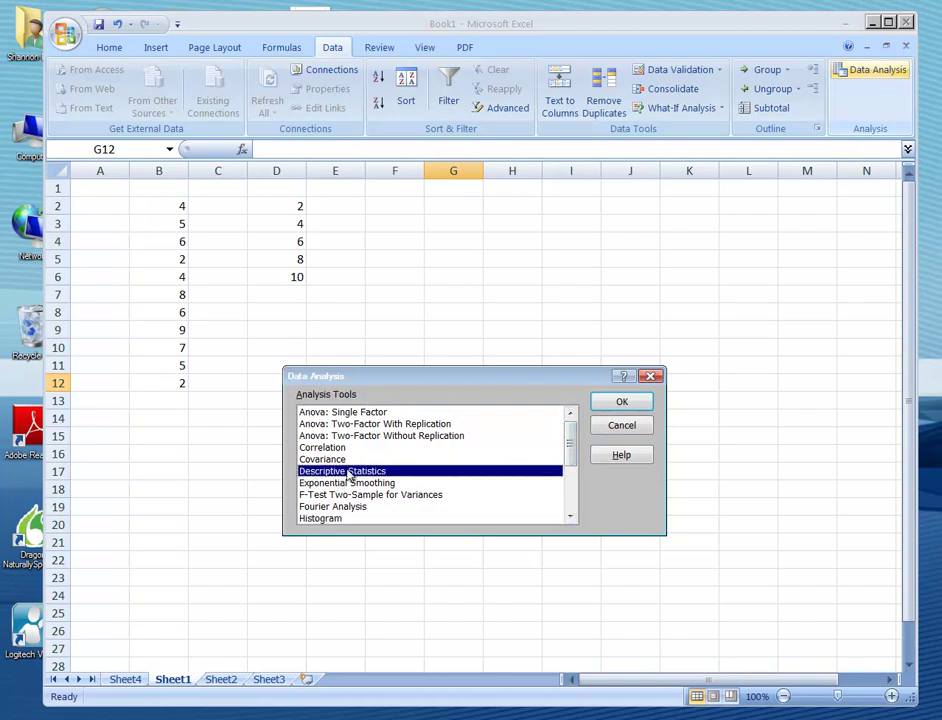
click(612, 399)
click(549, 340)
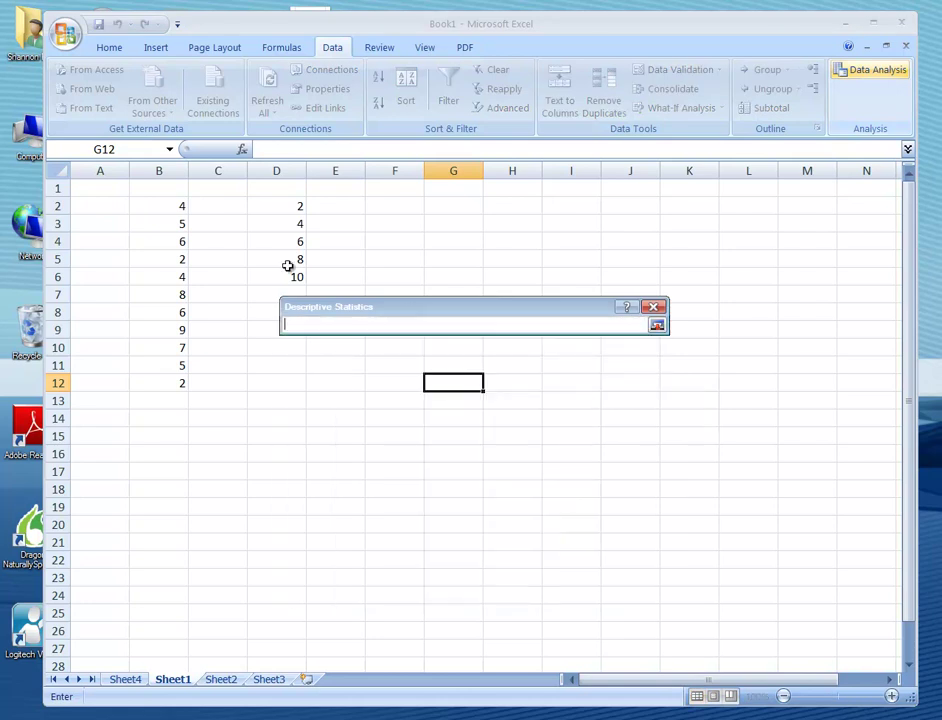
drag(183, 206, 178, 383)
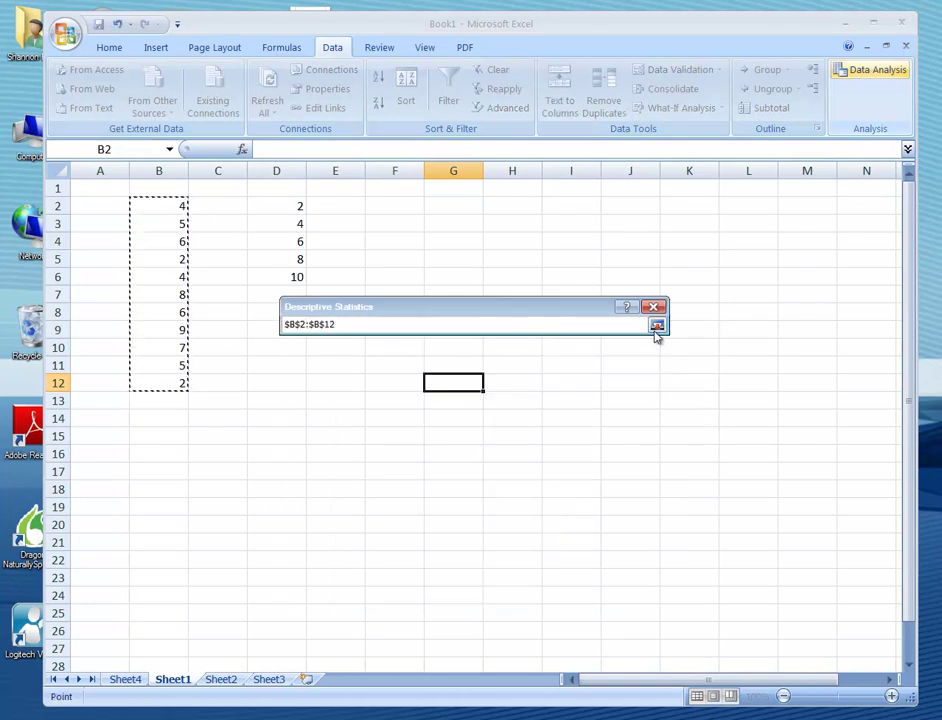
click(656, 327)
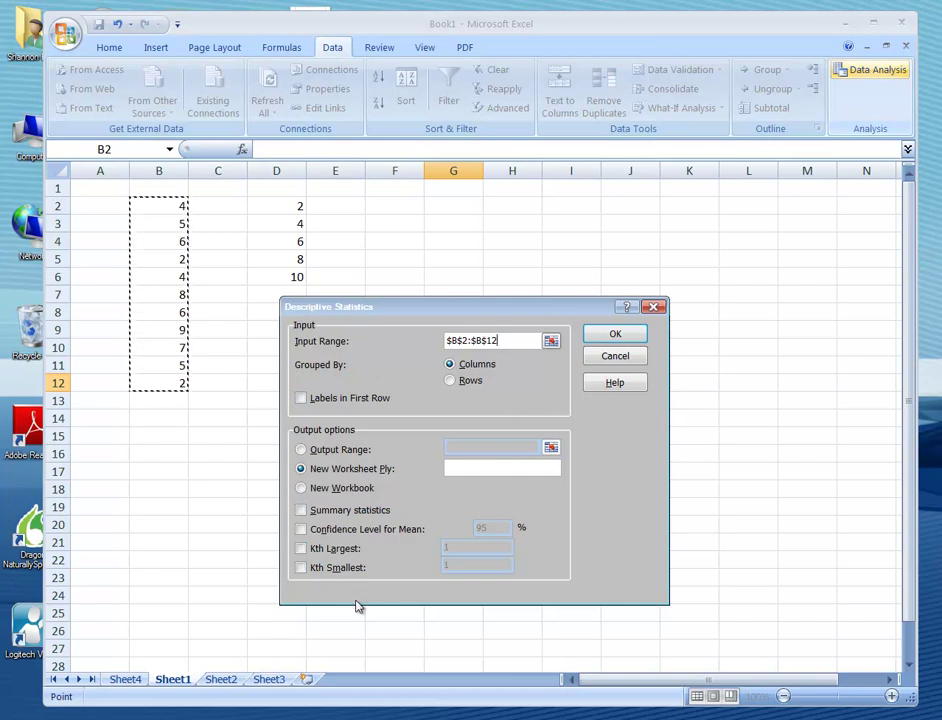
click(300, 511)
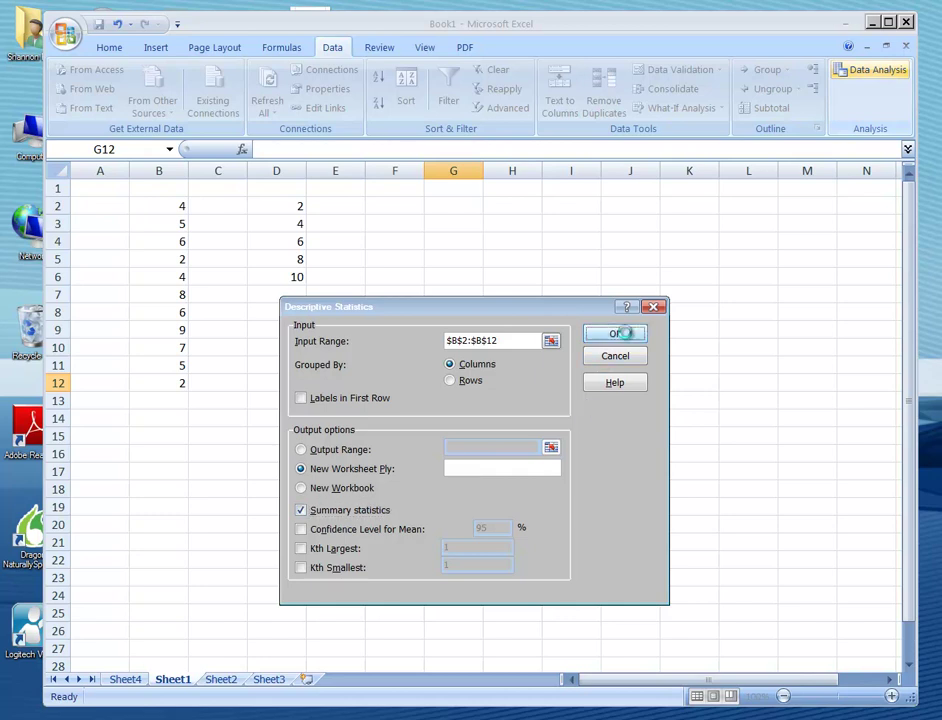
click(625, 336)
Widen columns A and B of the new statistics sheet so the labels and values fit.
drag(127, 167, 199, 170)
drag(261, 171, 296, 172)
click(205, 312)
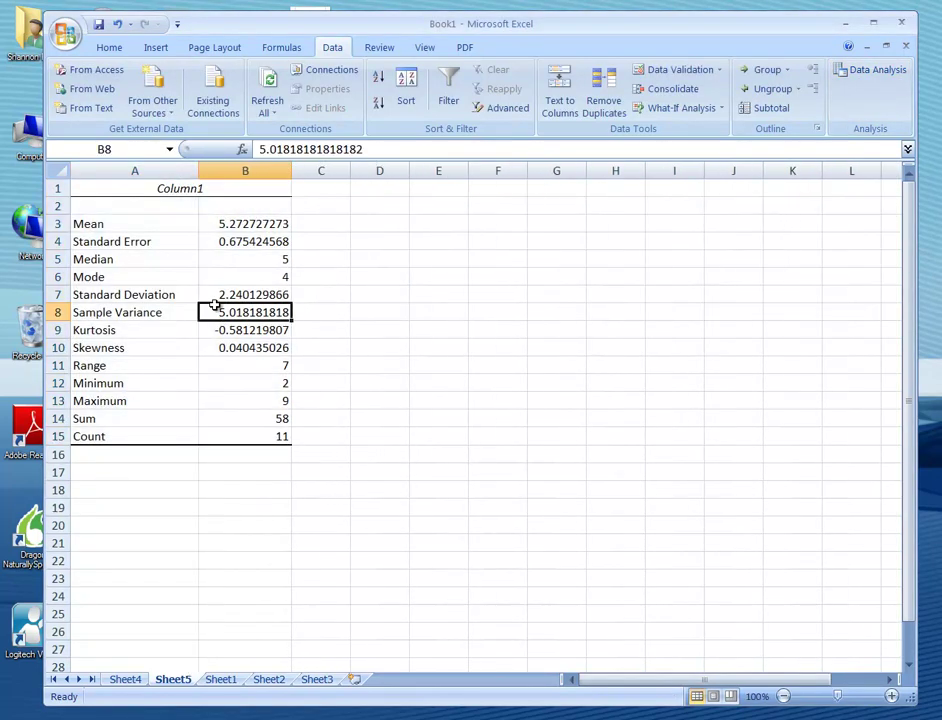
Examine the descriptive statistics row by row from the mean down to the count, and check the source data sheet.
click(181, 223)
key(Down)
key(Down)
key(Down)
key(Down)
key(Down)
key(Down)
key(Down)
key(Down)
key(Down)
key(Down)
key(Down)
click(615, 383)
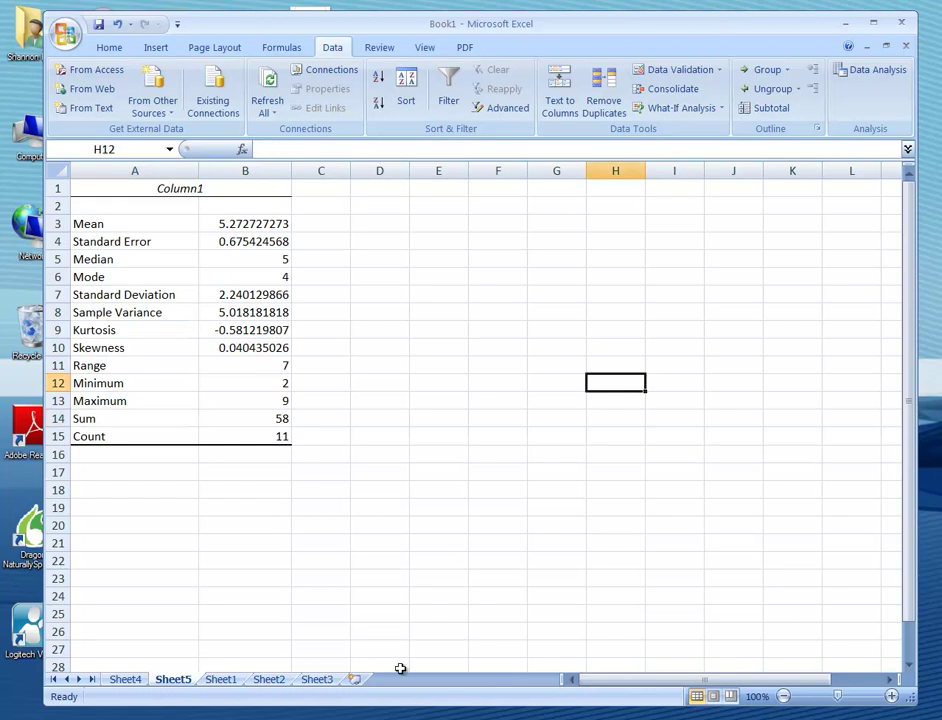
click(220, 680)
click(173, 680)
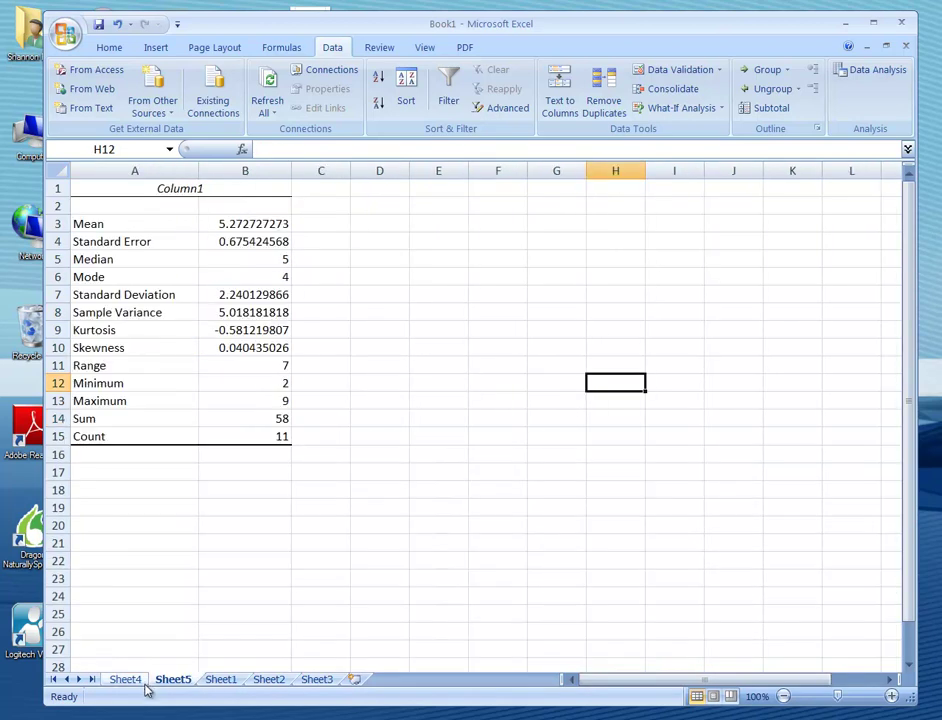